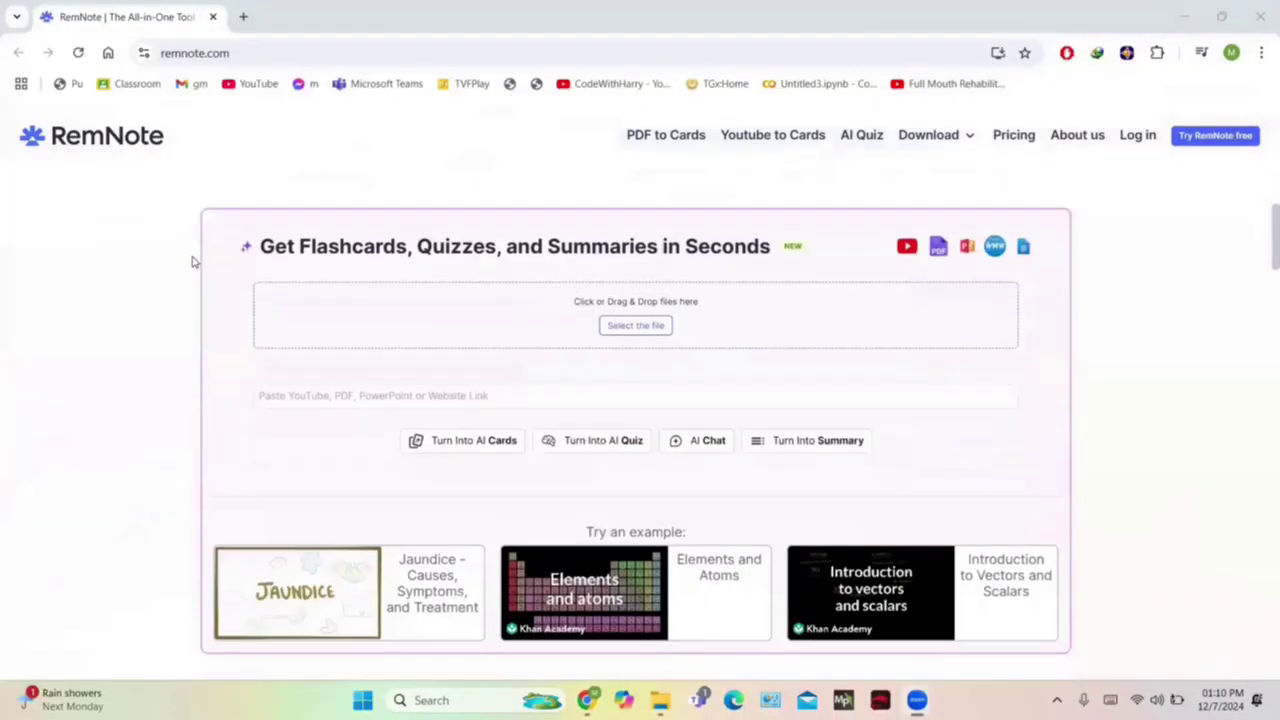
# - Scroll down through the RemNote homepage feature tour and back up again
pyautogui.scroll(-1, 194, 262)
pyautogui.scroll(-1, 386, 374)
pyautogui.scroll(-2, 388, 378)
pyautogui.scroll(-2, 388, 378)
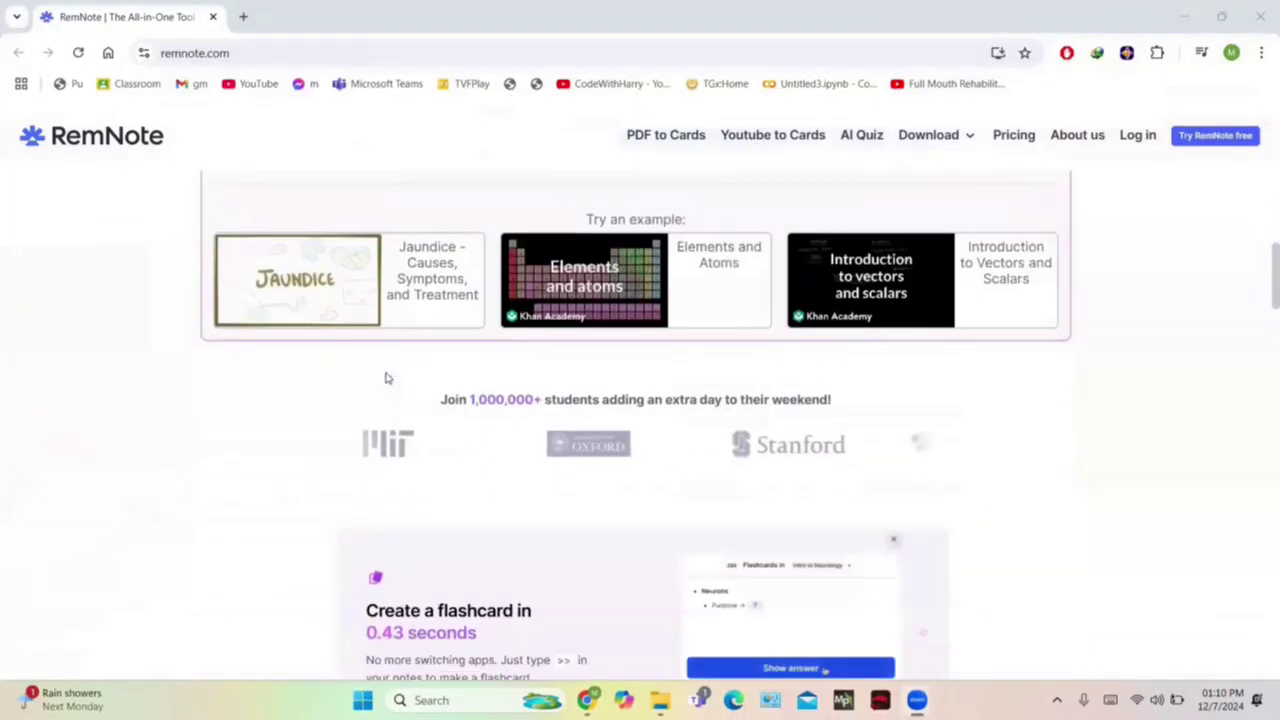
pyautogui.scroll(-2, 388, 378)
pyautogui.scroll(-3, 388, 378)
pyautogui.scroll(-2, 387, 377)
pyautogui.scroll(-2, 386, 376)
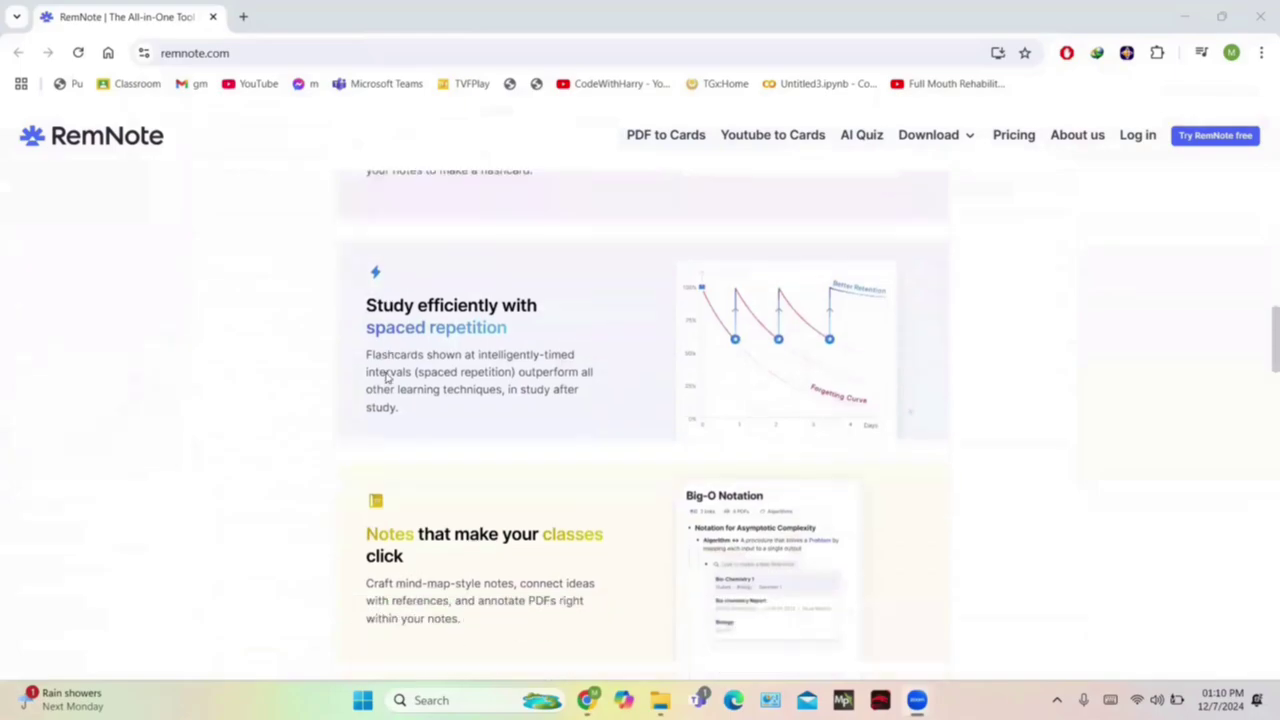
pyautogui.scroll(-2, 386, 376)
pyautogui.scroll(-1, 387, 377)
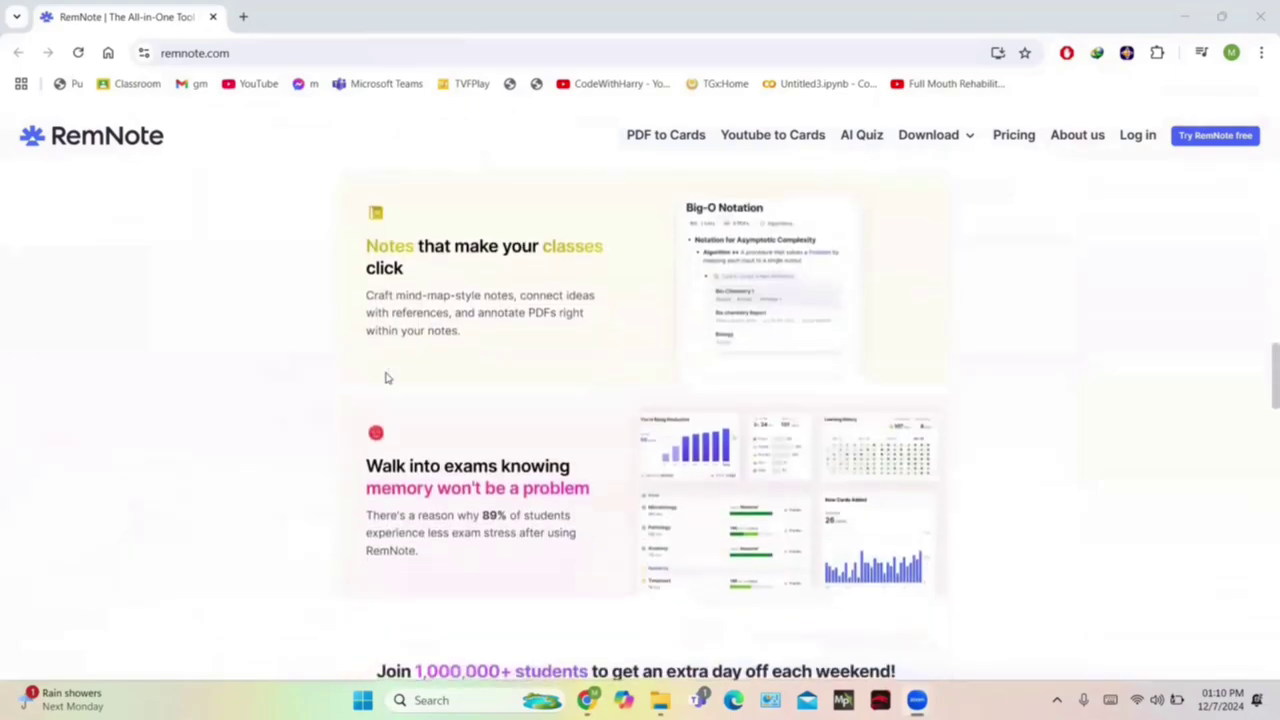
pyautogui.scroll(-1, 388, 378)
pyautogui.scroll(-1, 388, 378)
pyautogui.scroll(-1, 388, 378)
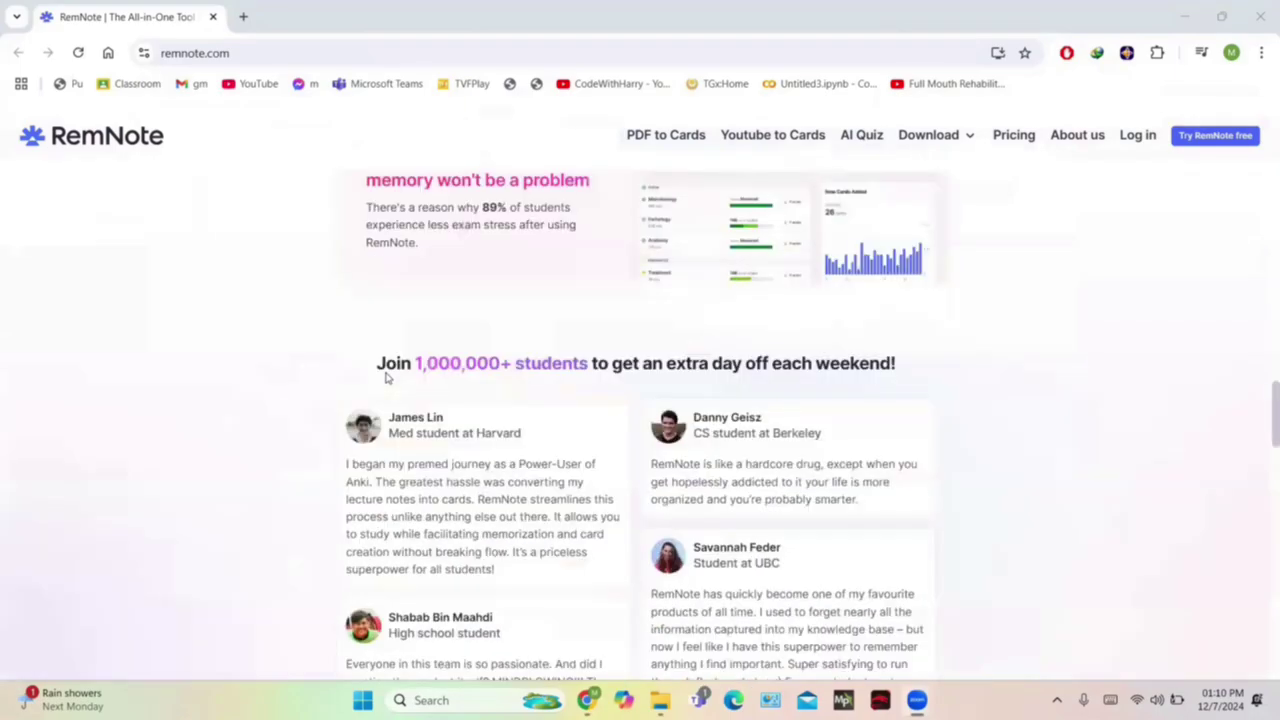
pyautogui.scroll(-4, 388, 378)
pyautogui.scroll(-1, 388, 378)
pyautogui.scroll(-2, 388, 377)
pyautogui.scroll(-1, 386, 376)
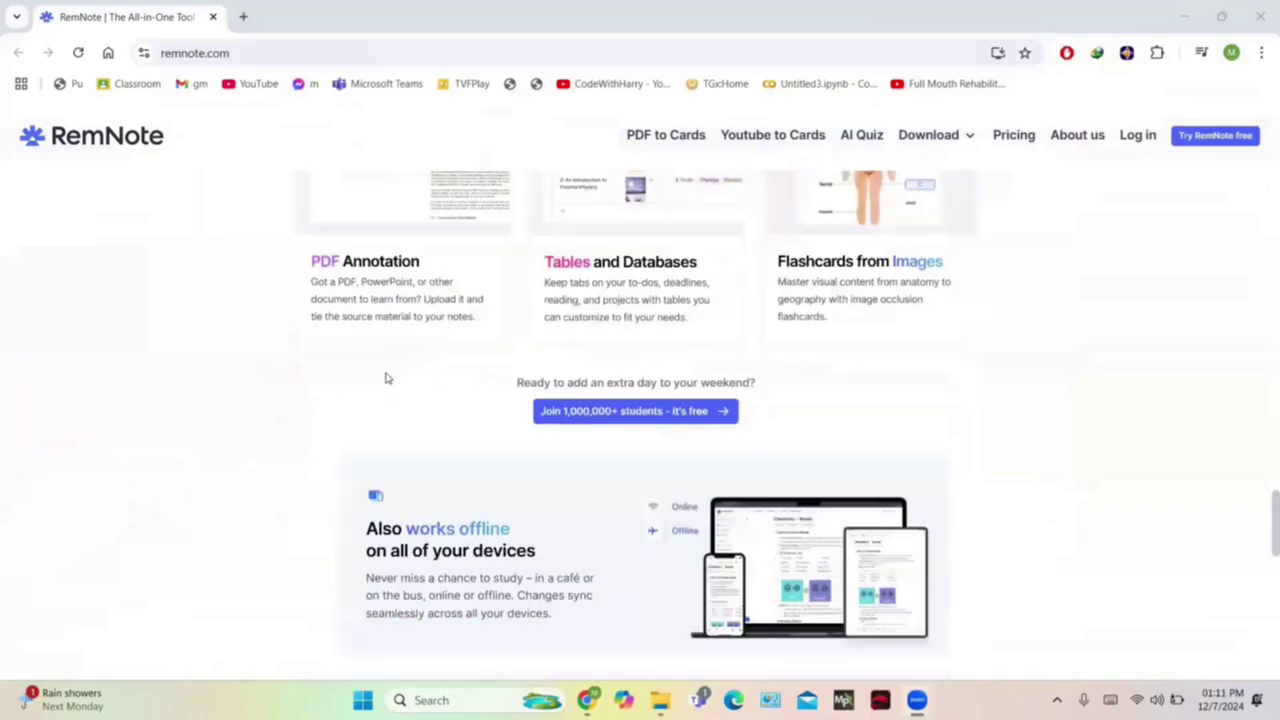
pyautogui.scroll(-2, 386, 376)
pyautogui.scroll(-1, 387, 377)
pyautogui.scroll(-1, 387, 377)
pyautogui.scroll(-2, 387, 377)
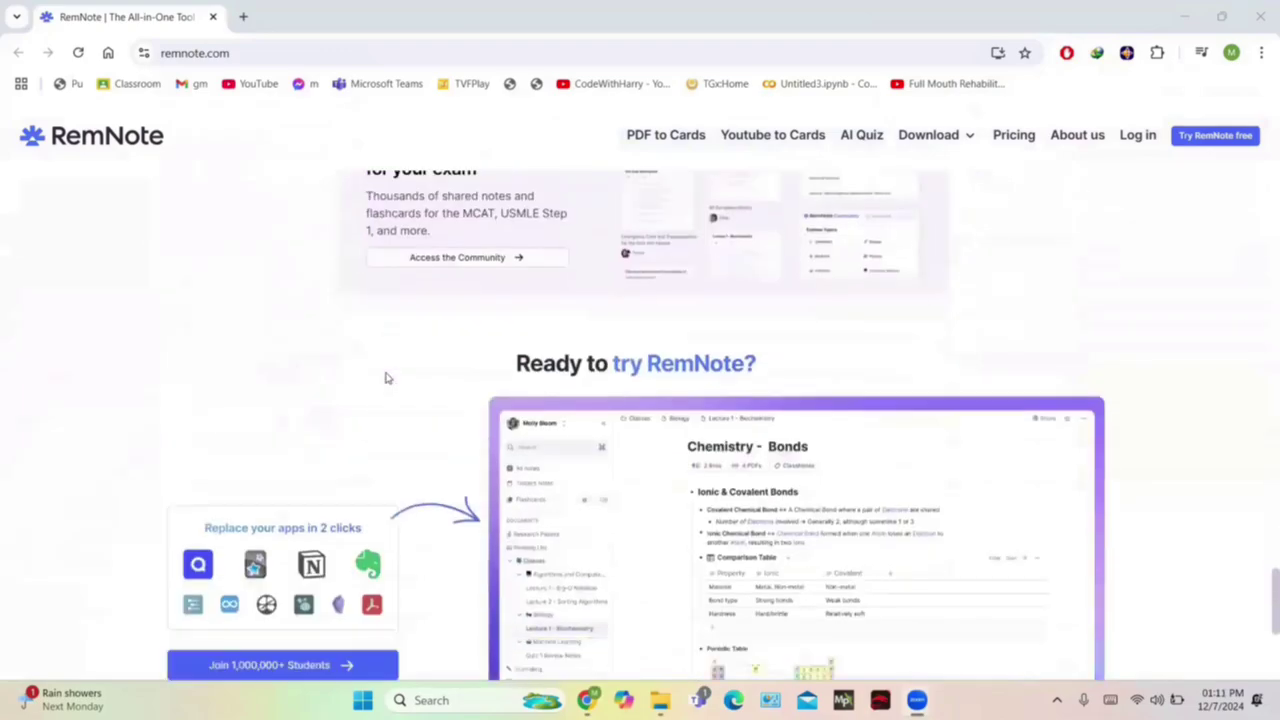
pyautogui.scroll(-2, 387, 377)
pyautogui.scroll(-2, 387, 377)
pyautogui.scroll(-1, 387, 377)
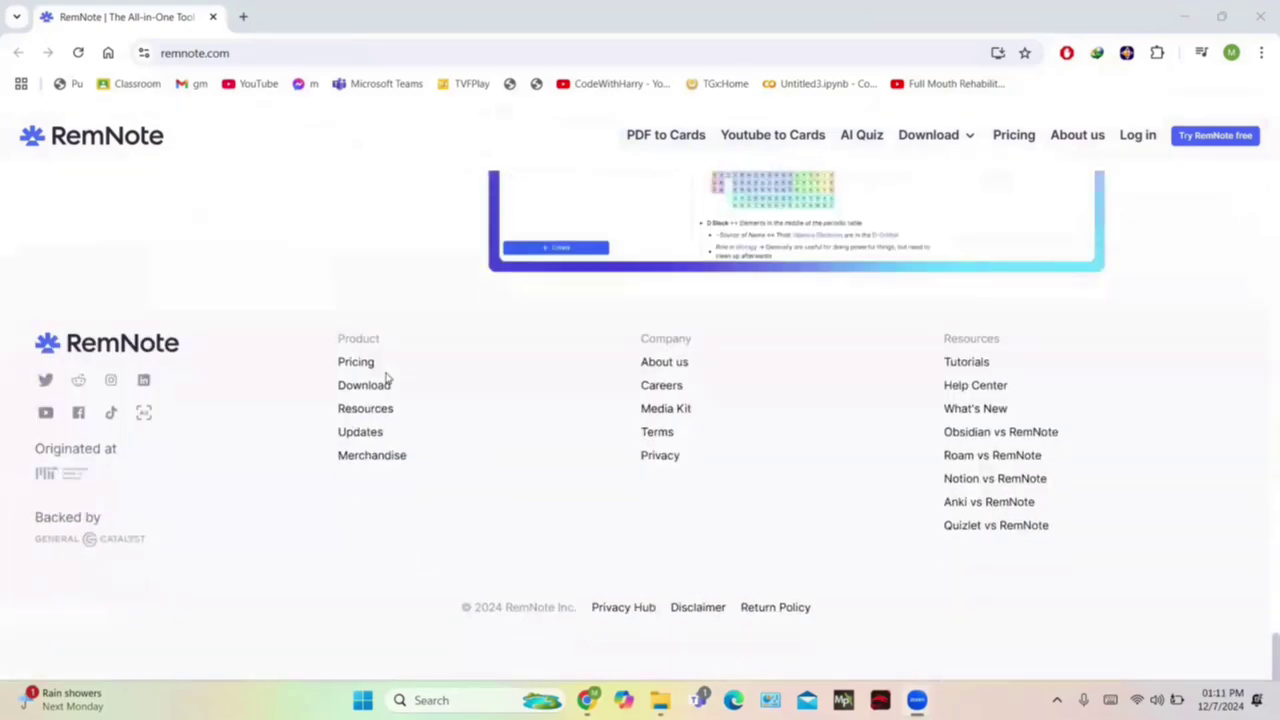
pyautogui.scroll(3, 387, 377)
pyautogui.scroll(4, 387, 377)
pyautogui.scroll(4, 387, 377)
pyautogui.scroll(3, 387, 377)
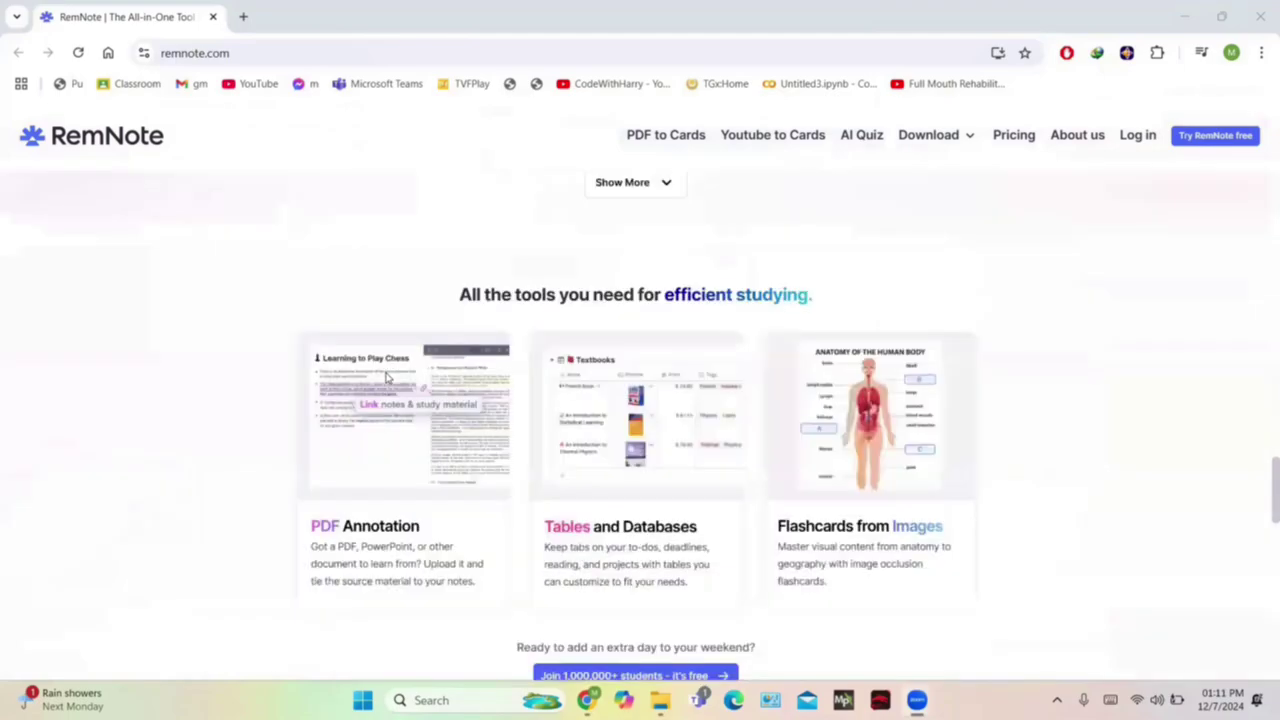
pyautogui.scroll(2, 387, 377)
pyautogui.scroll(3, 387, 377)
pyautogui.scroll(5, 387, 377)
pyautogui.scroll(3, 387, 377)
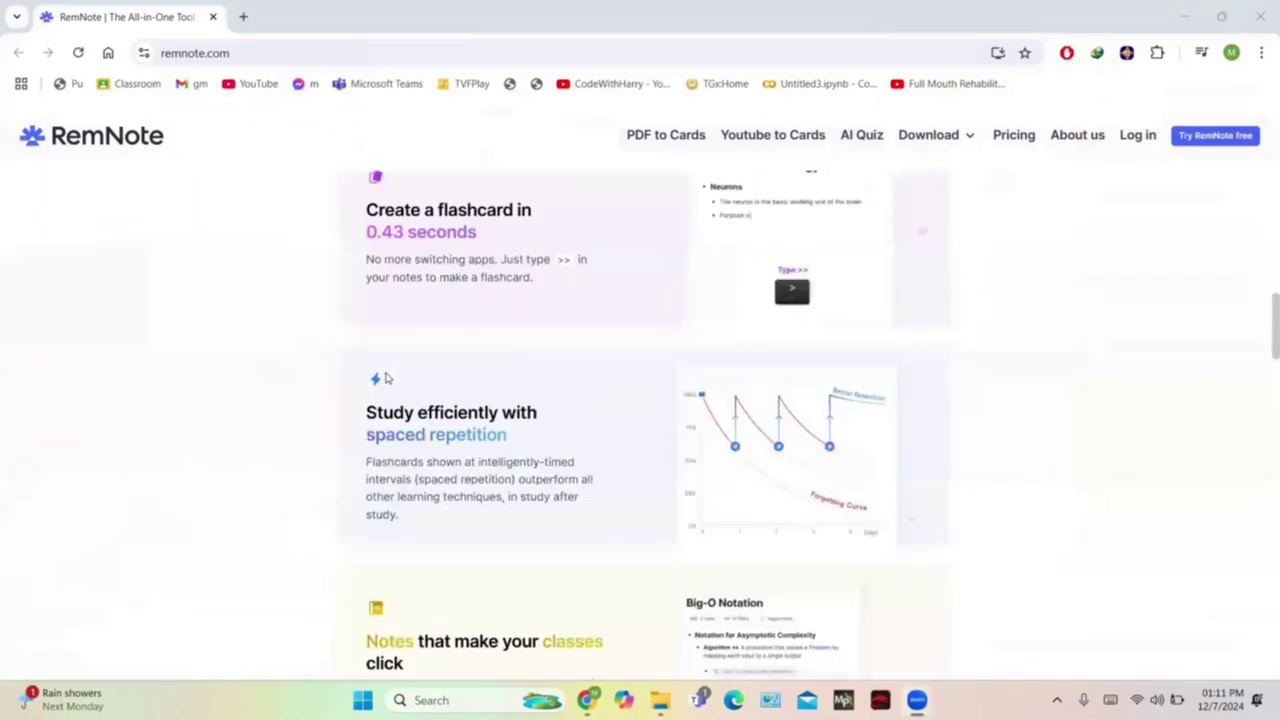
pyautogui.scroll(2, 387, 377)
pyautogui.scroll(-1, 387, 377)
pyautogui.scroll(-1, 387, 377)
pyautogui.scroll(-1, 387, 377)
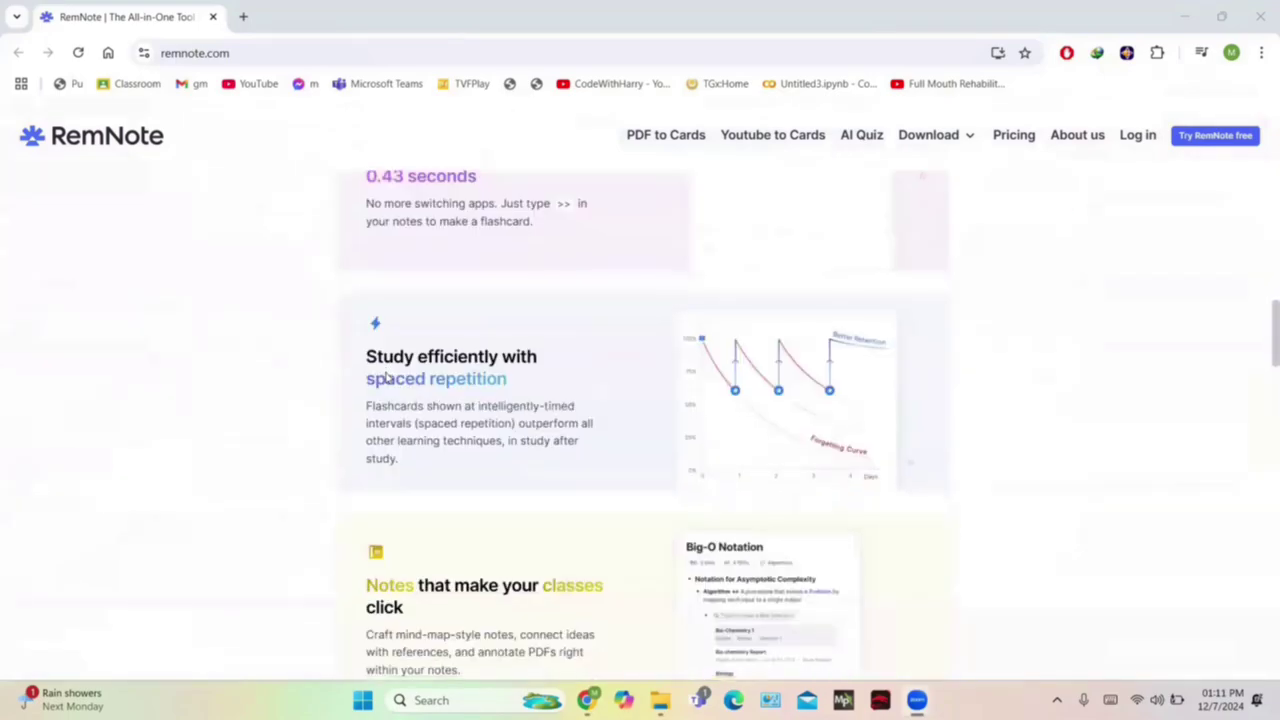
pyautogui.scroll(2, 387, 377)
pyautogui.scroll(-2, 697, 341)
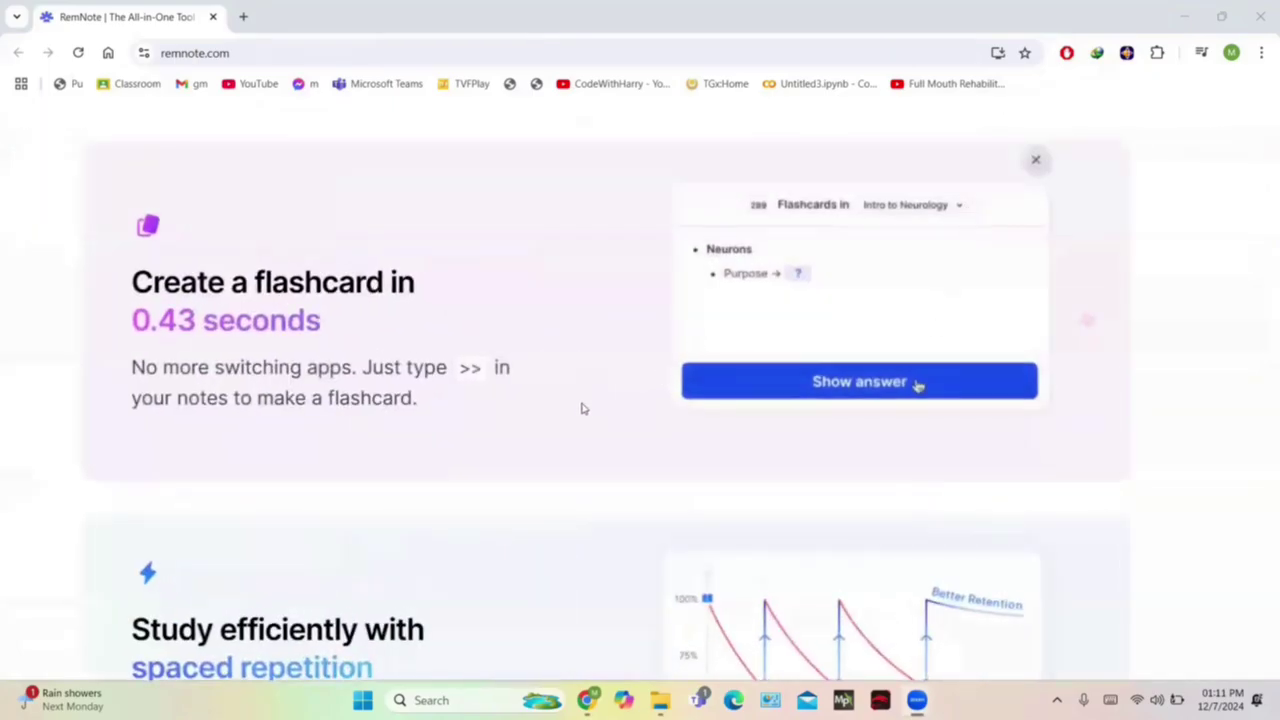
pyautogui.scroll(-1, 584, 408)
pyautogui.scroll(-2, 584, 408)
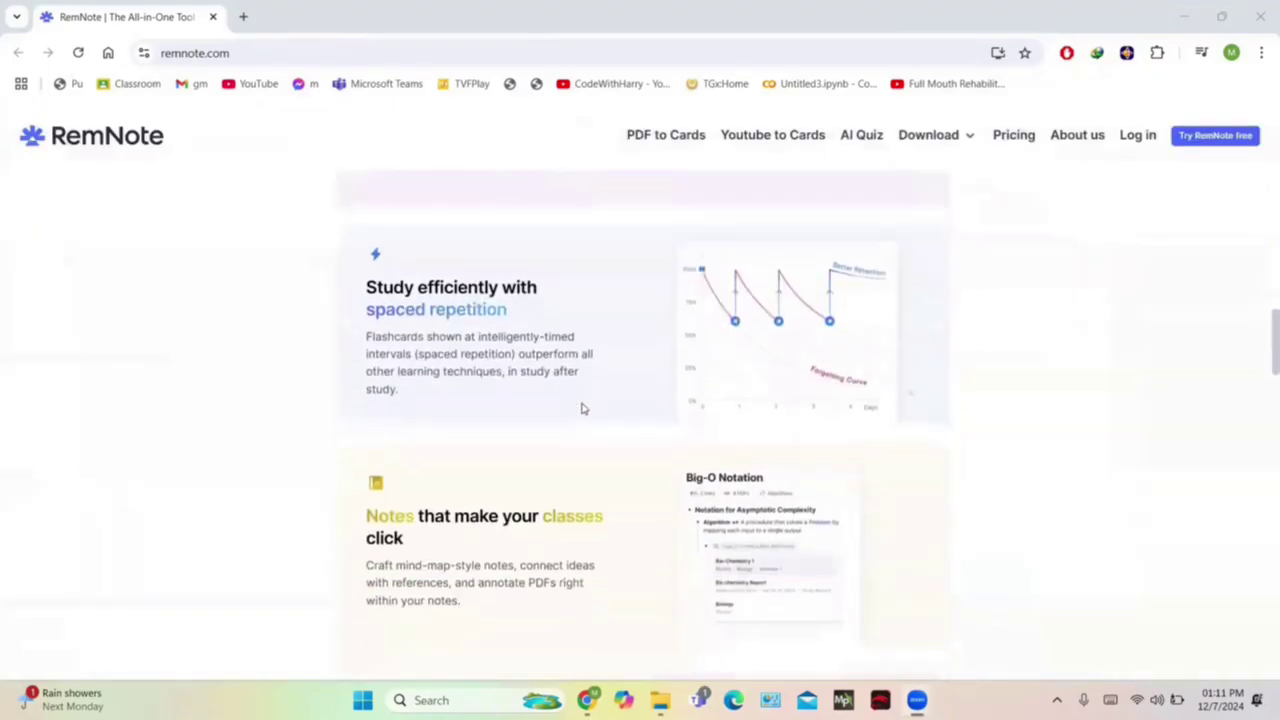
pyautogui.scroll(-2, 581, 406)
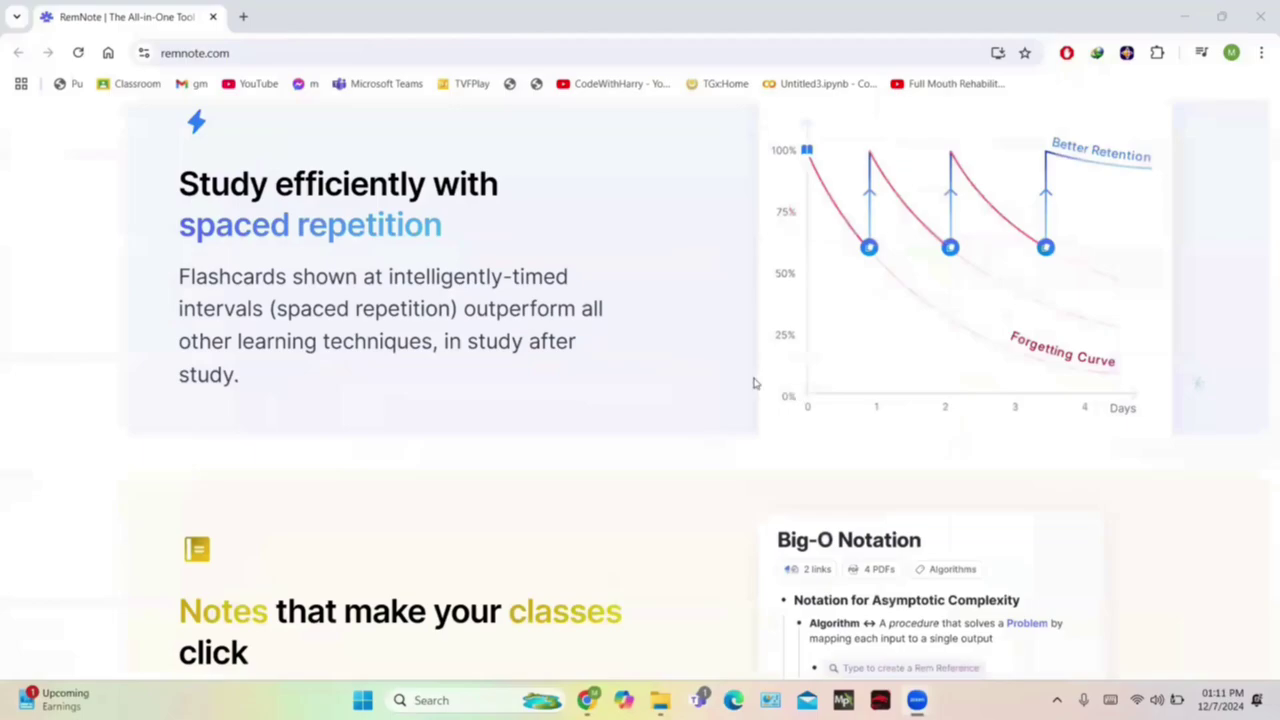
pyautogui.scroll(-1, 754, 383)
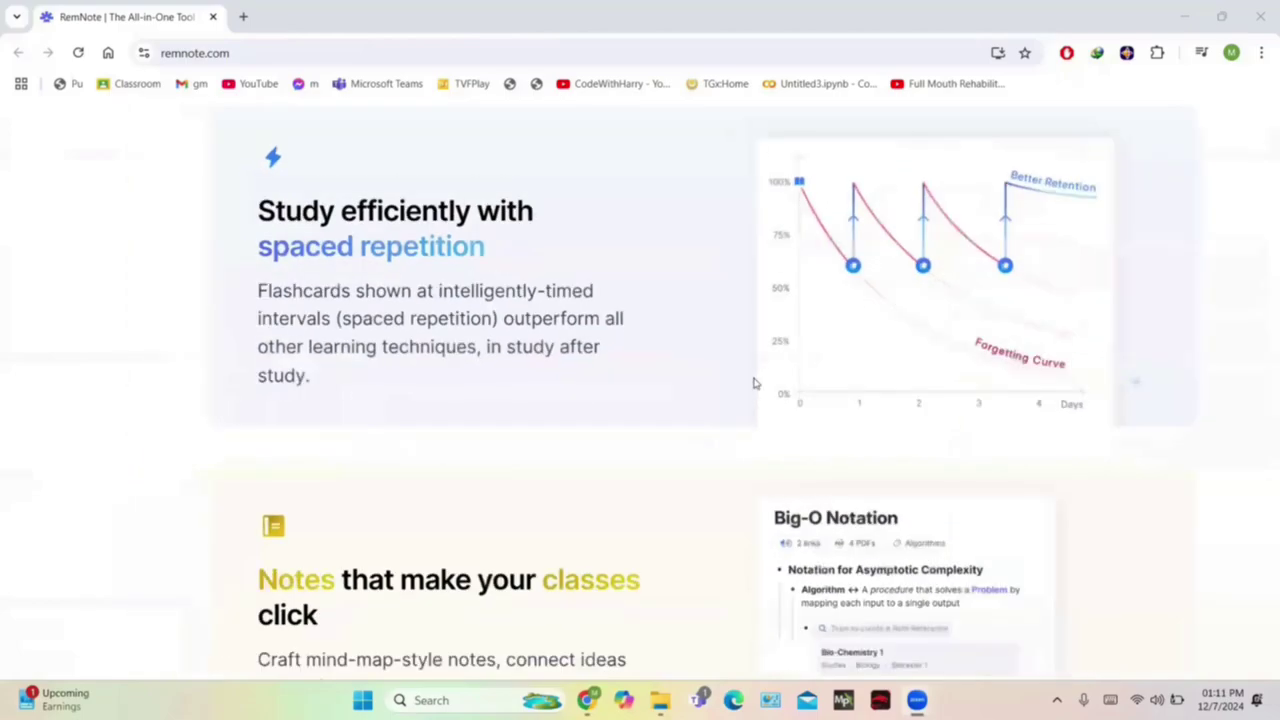
pyautogui.scroll(1, 754, 383)
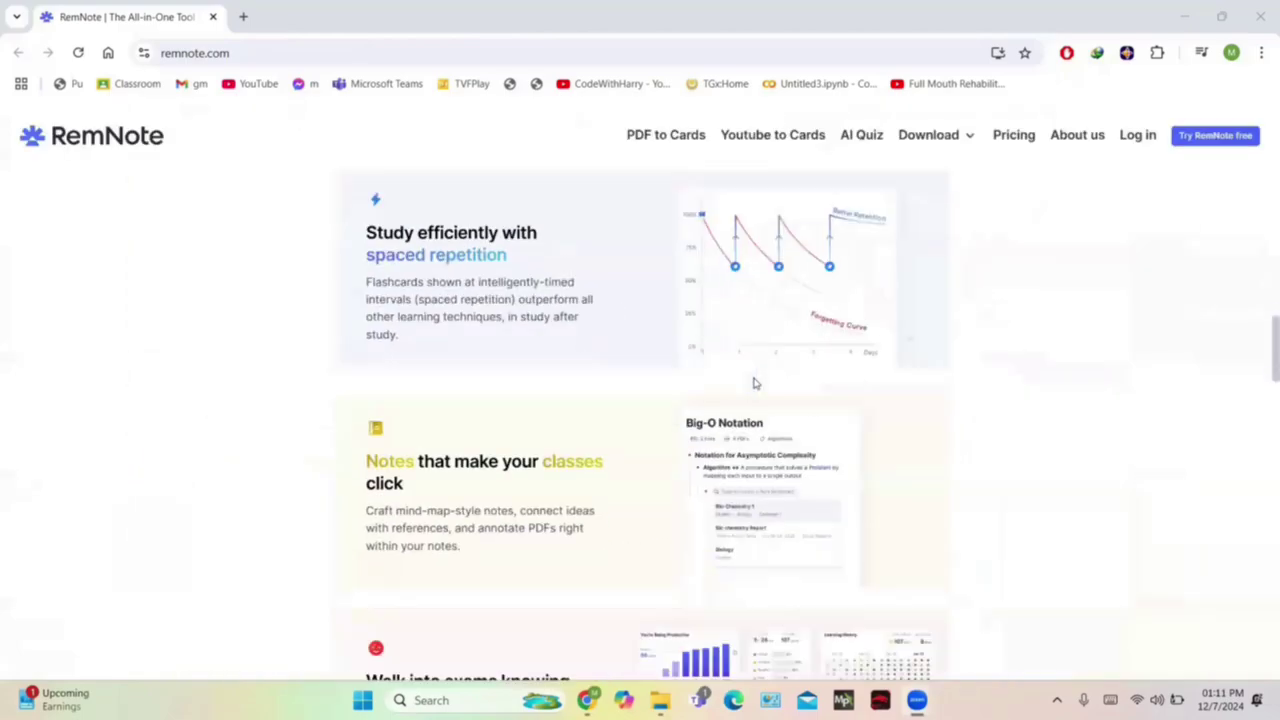
pyautogui.scroll(-2, 754, 383)
pyautogui.scroll(-2, 754, 383)
pyautogui.scroll(-2, 754, 383)
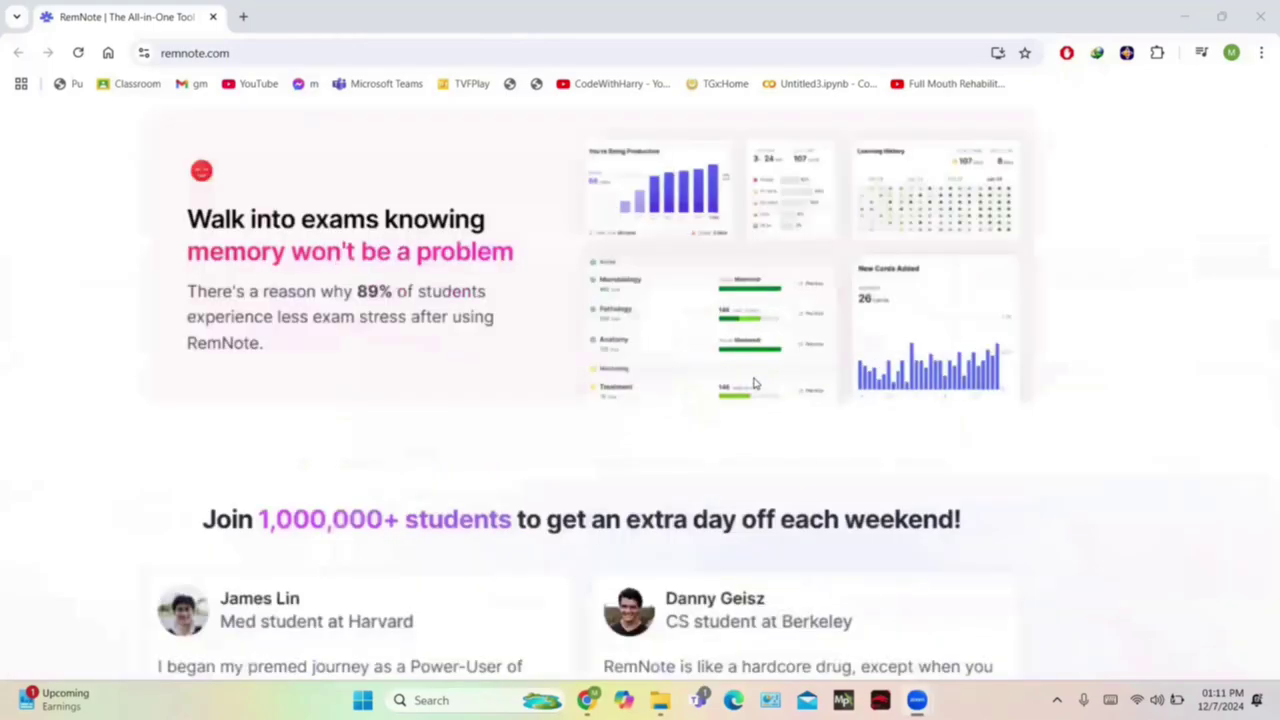
pyautogui.scroll(2, 754, 383)
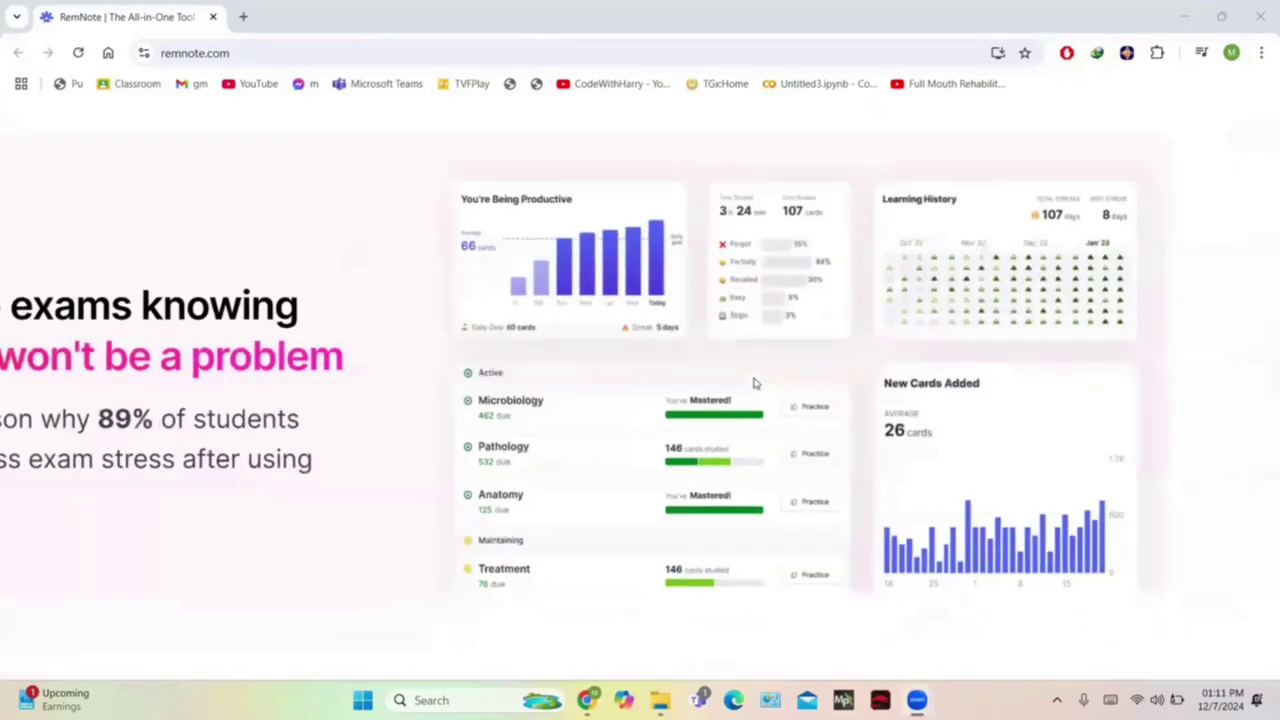
pyautogui.scroll(2, 754, 383)
pyautogui.scroll(1, 754, 383)
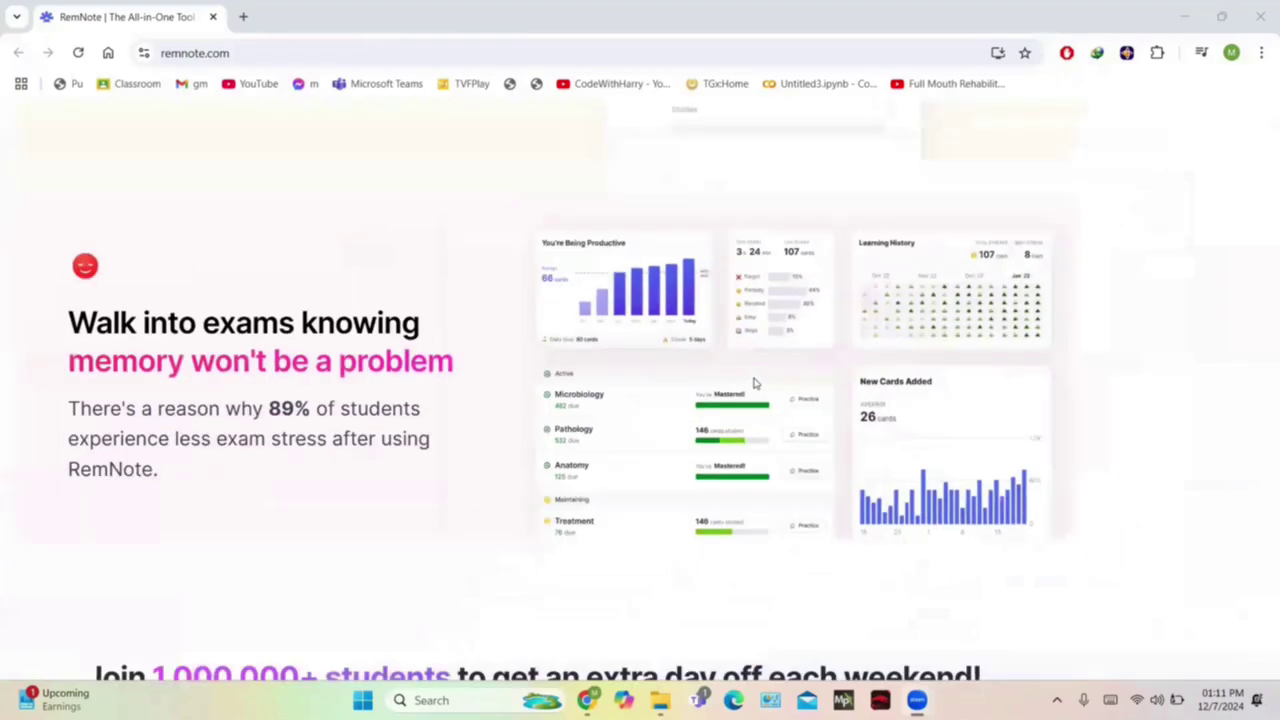
pyautogui.scroll(-1, 754, 383)
pyautogui.scroll(-1, 754, 383)
pyautogui.scroll(-2, 754, 383)
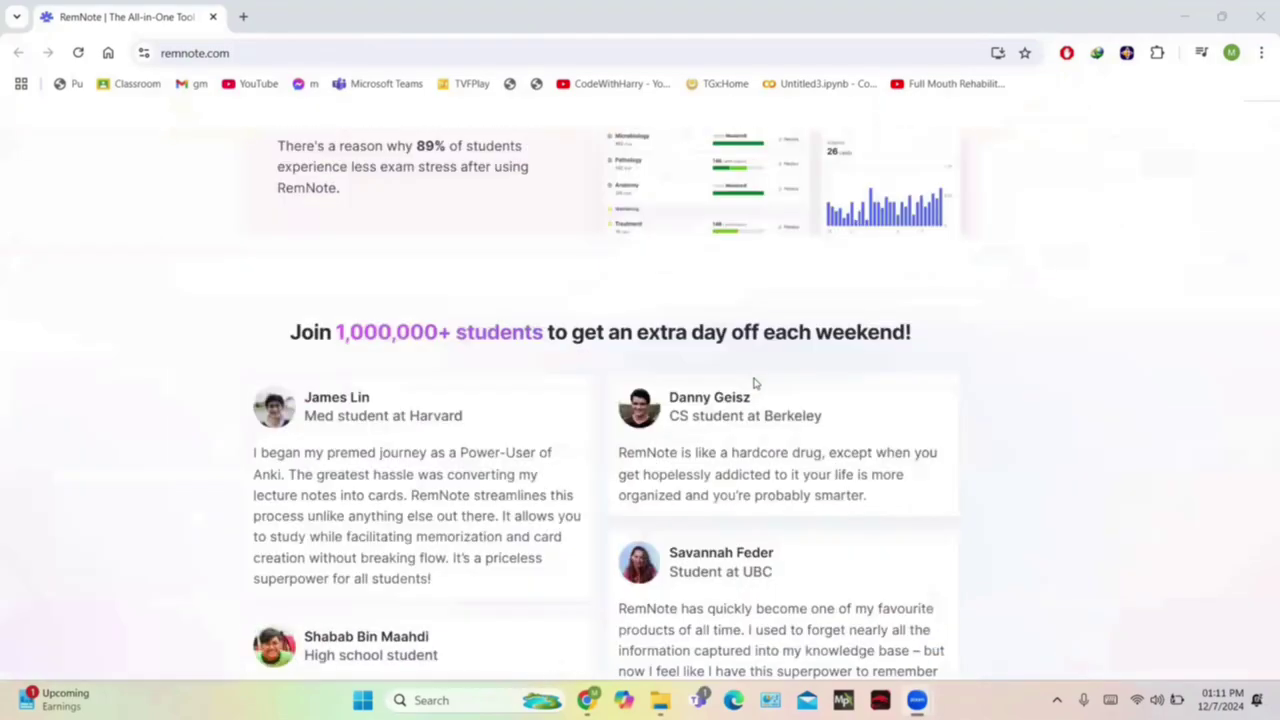
pyautogui.scroll(-2, 754, 383)
pyautogui.scroll(-1, 751, 380)
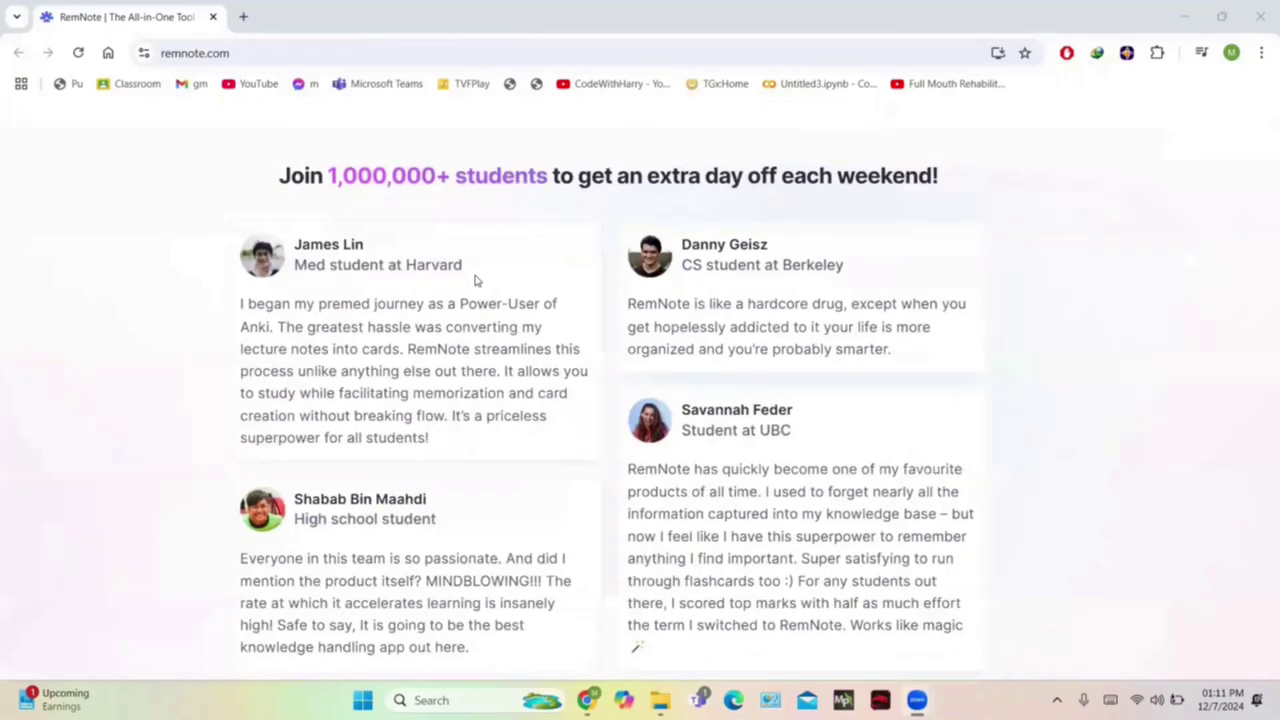
pyautogui.scroll(-3, 474, 280)
pyautogui.scroll(-2, 474, 278)
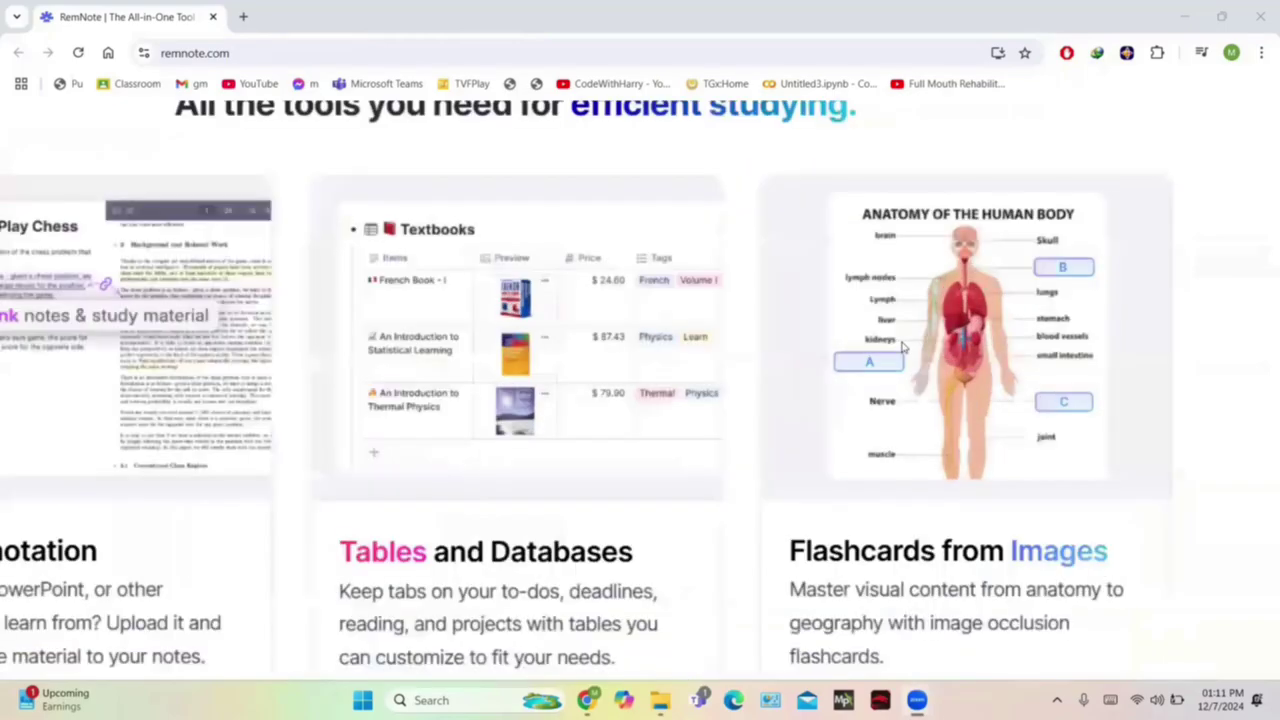
pyautogui.scroll(-3, 900, 346)
pyautogui.scroll(-4, 900, 346)
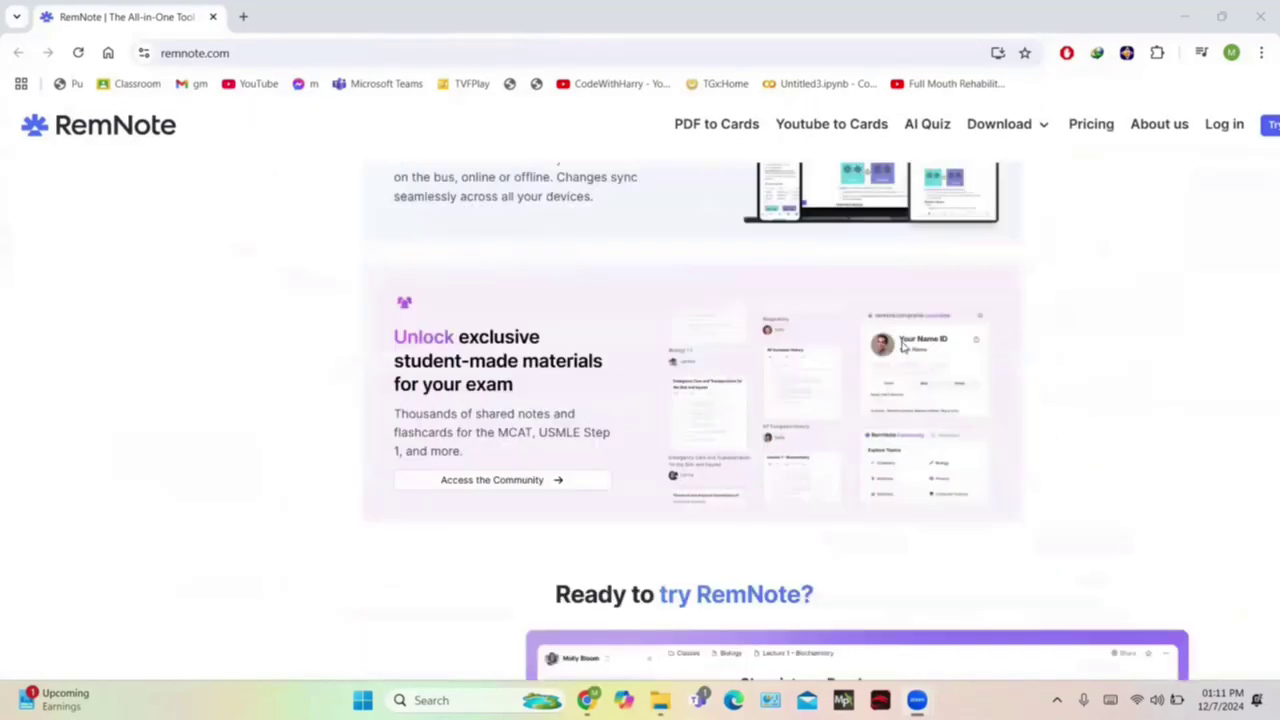
pyautogui.scroll(-3, 903, 346)
pyautogui.scroll(-2, 903, 346)
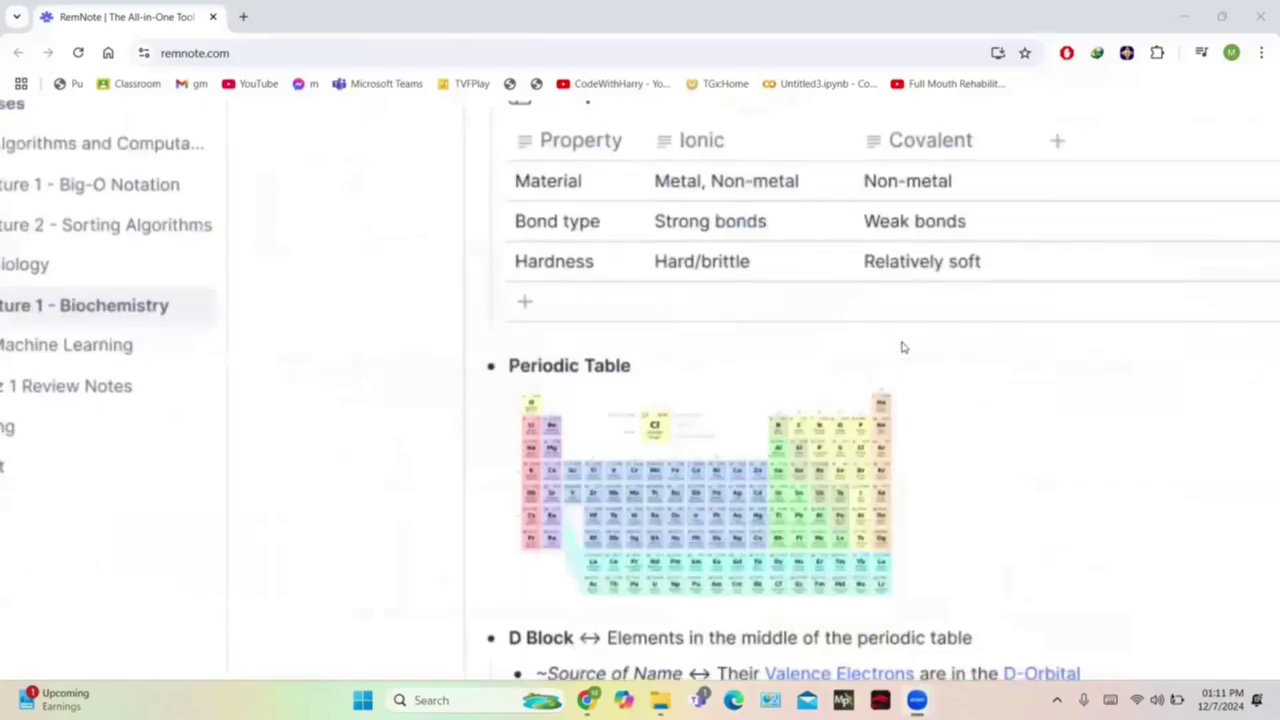
pyautogui.scroll(-1, 902, 347)
pyautogui.scroll(-1, 902, 347)
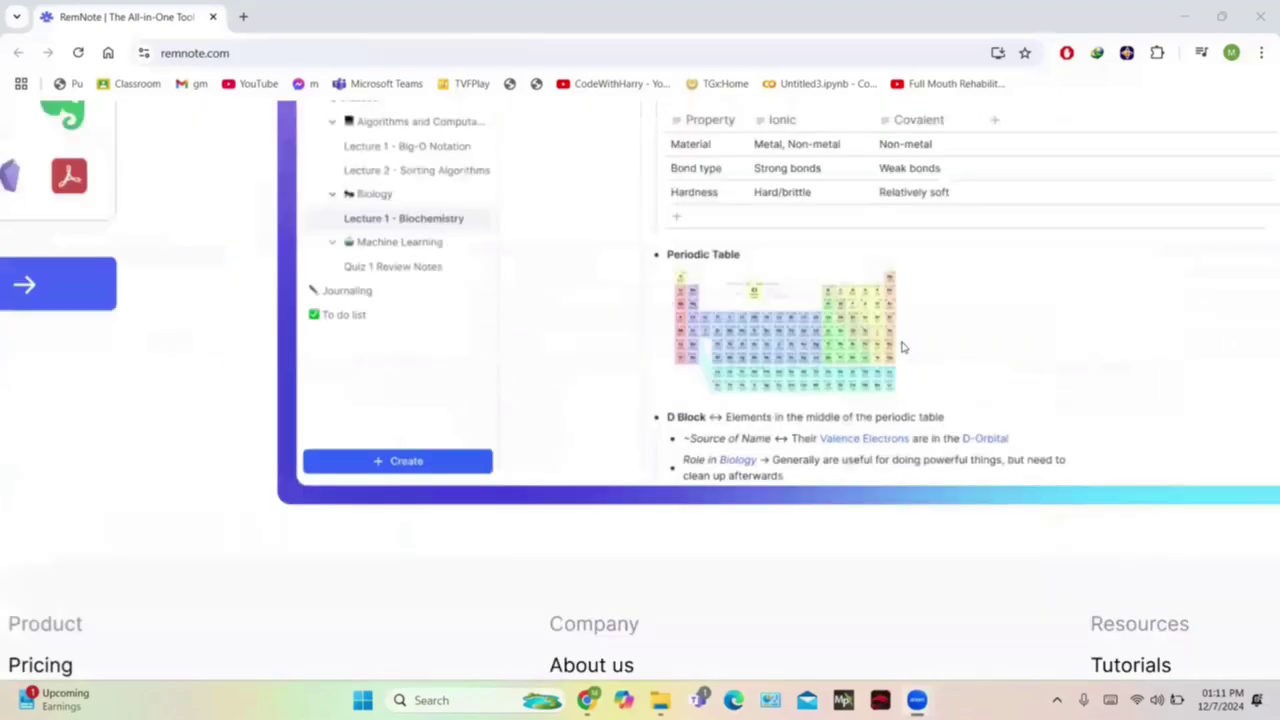
pyautogui.scroll(2, 903, 346)
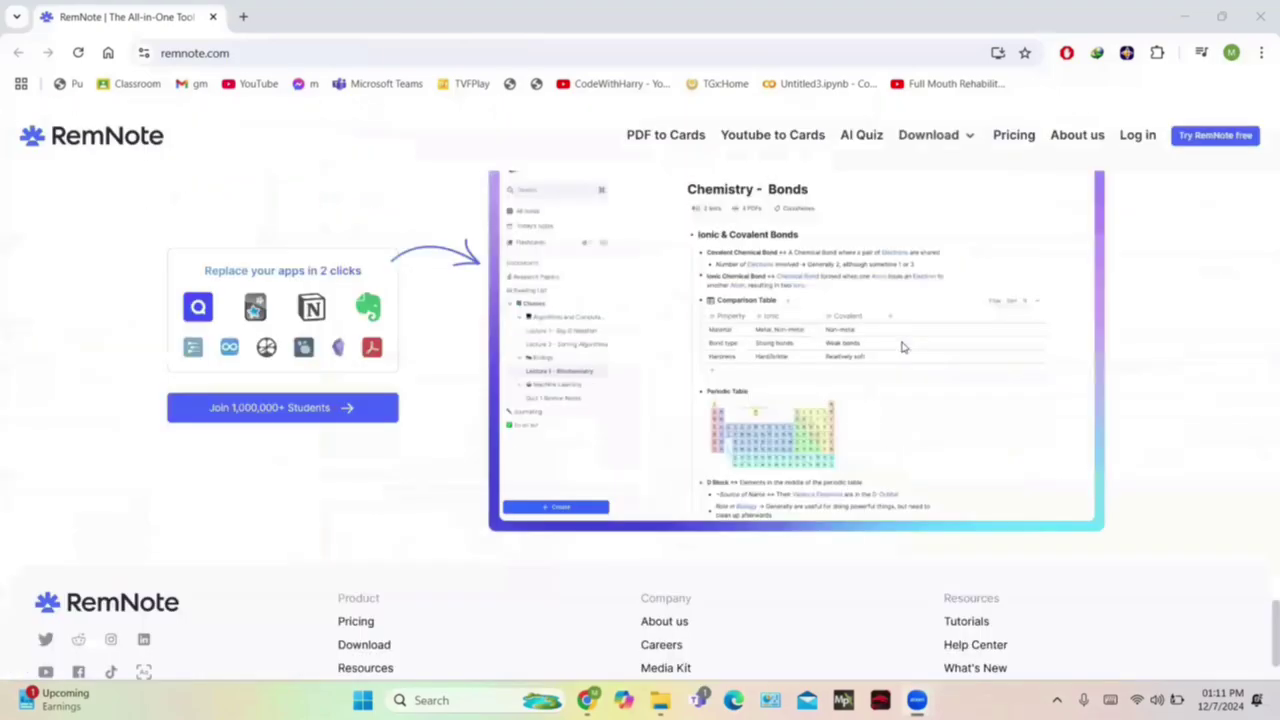
pyautogui.scroll(2, 902, 347)
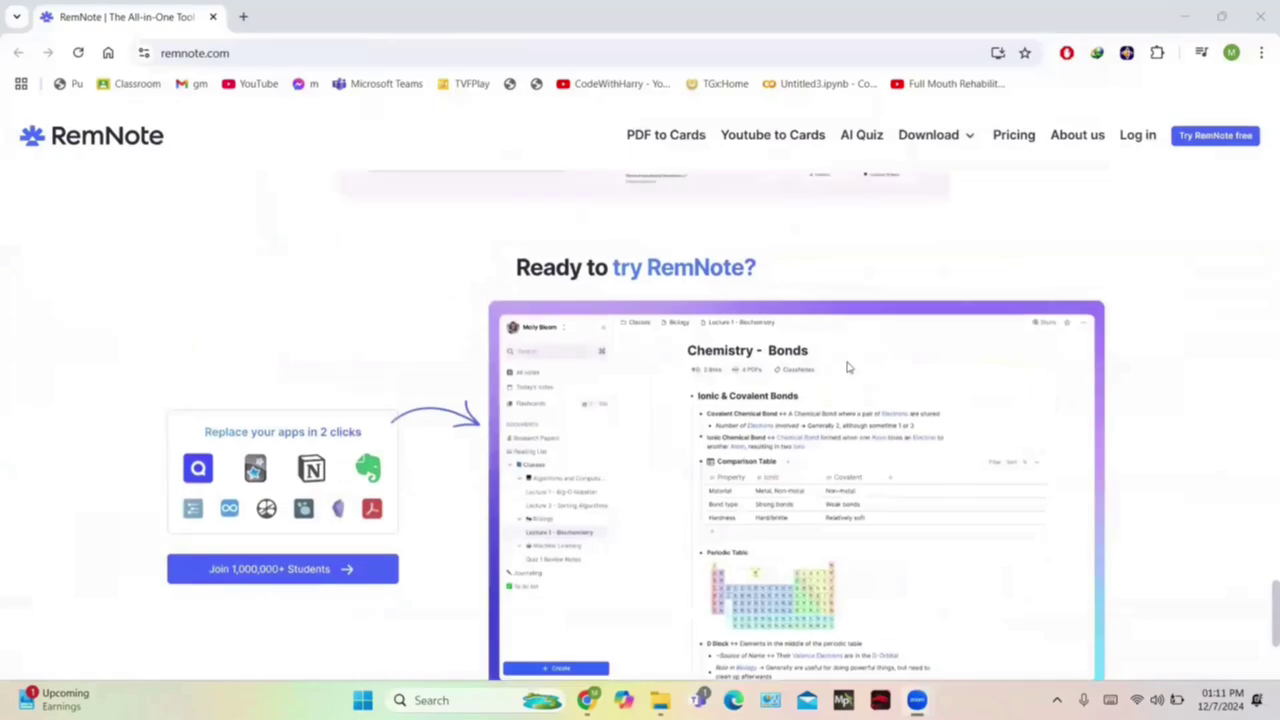
pyautogui.scroll(2, 457, 497)
pyautogui.scroll(3, 457, 497)
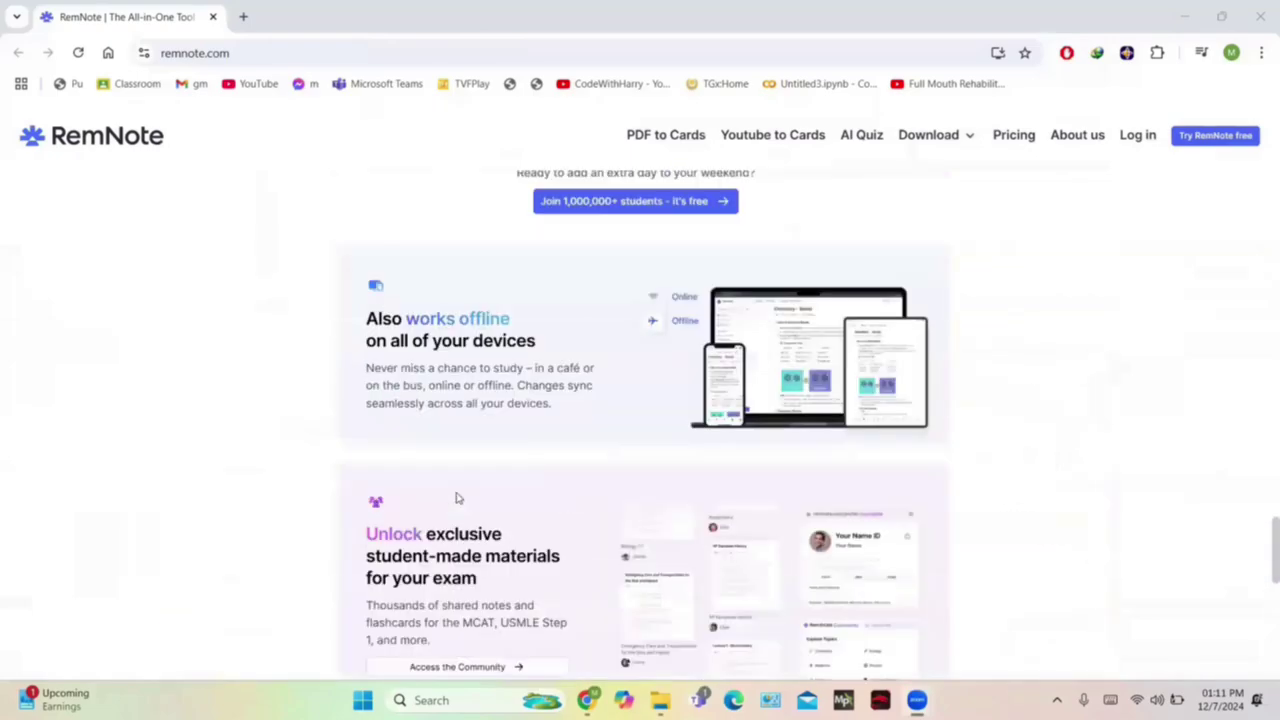
pyautogui.scroll(3, 457, 497)
pyautogui.scroll(4, 457, 497)
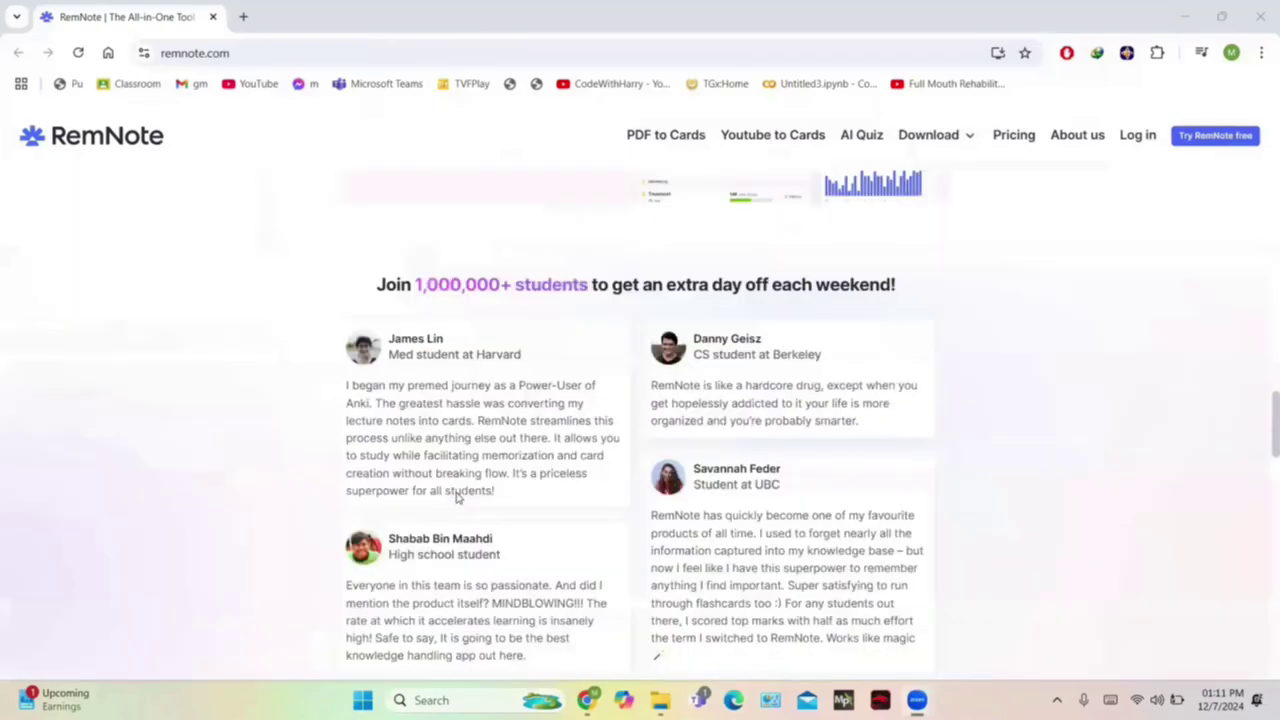
pyautogui.scroll(5, 457, 497)
pyautogui.scroll(5, 457, 497)
pyautogui.scroll(5, 457, 497)
pyautogui.scroll(-2, 457, 497)
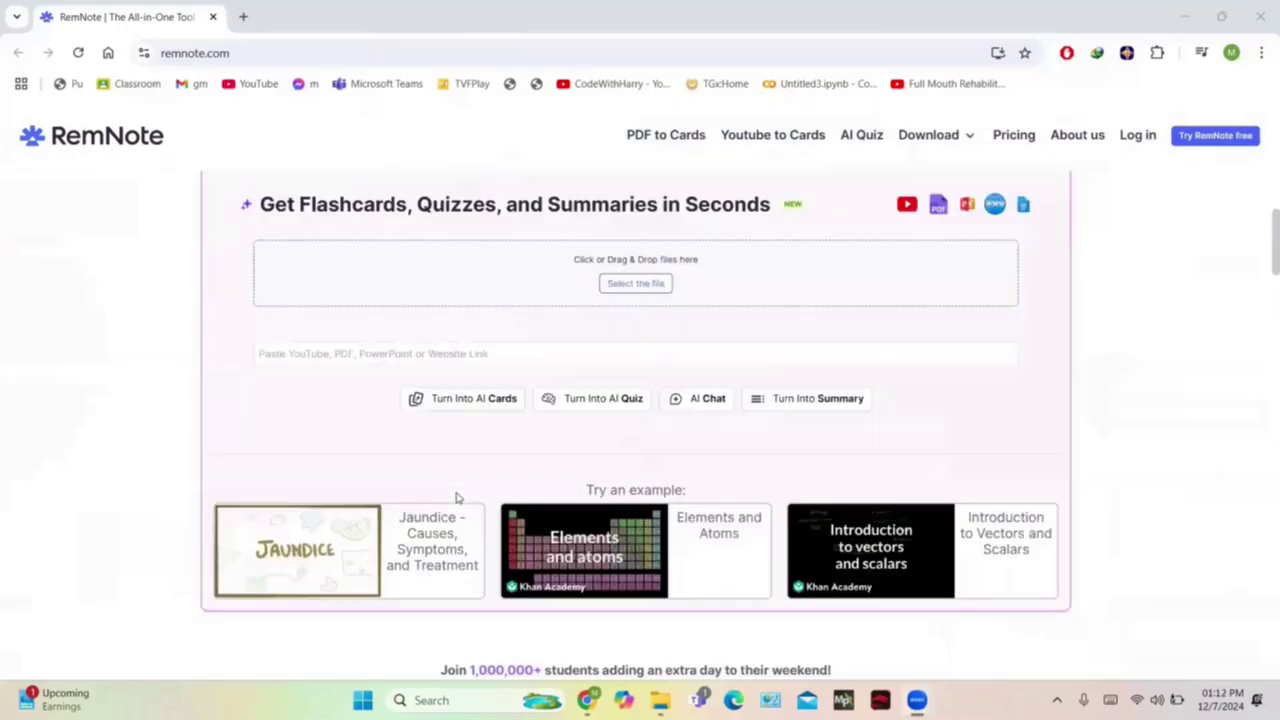
pyautogui.scroll(-2, 457, 497)
pyautogui.scroll(-2, 457, 497)
pyautogui.scroll(-1, 457, 497)
pyautogui.scroll(1, 457, 497)
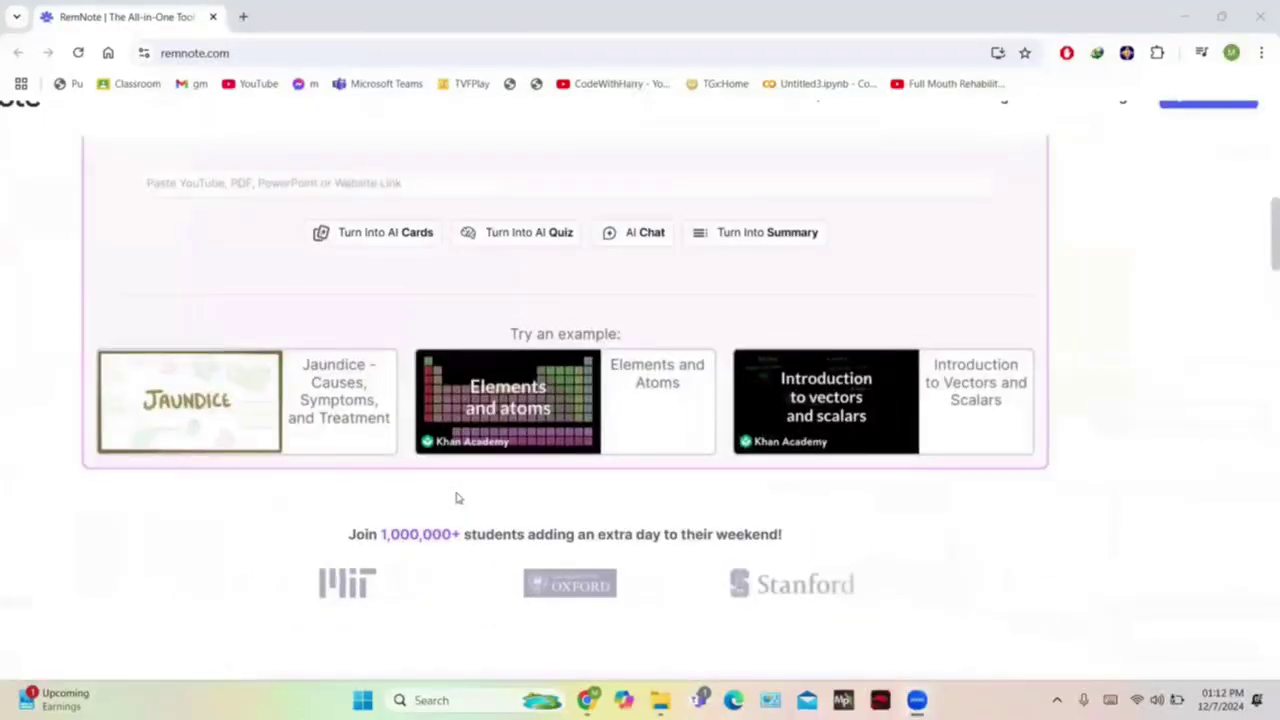
pyautogui.scroll(5, 457, 497)
# - Sign up with a Google account, landing on All Notes with the December 5th document
pyautogui.click(314, 383)
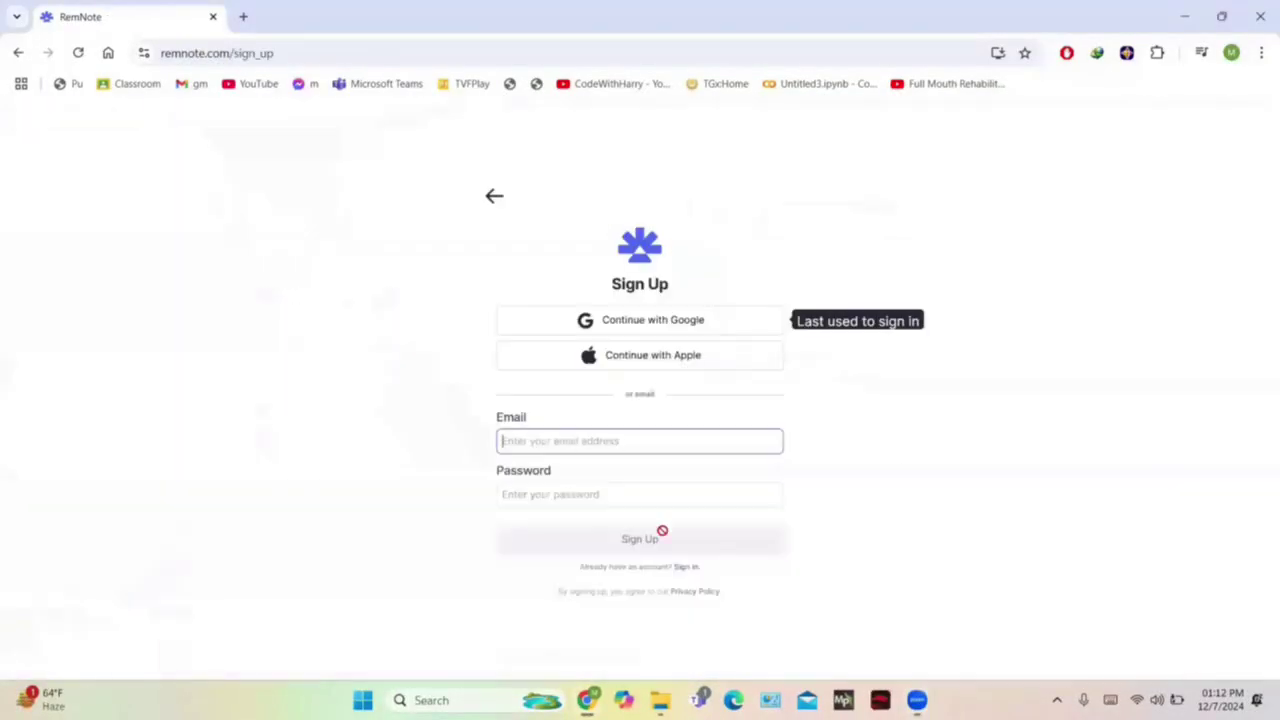
pyautogui.click(640, 320)
pyautogui.click(783, 326)
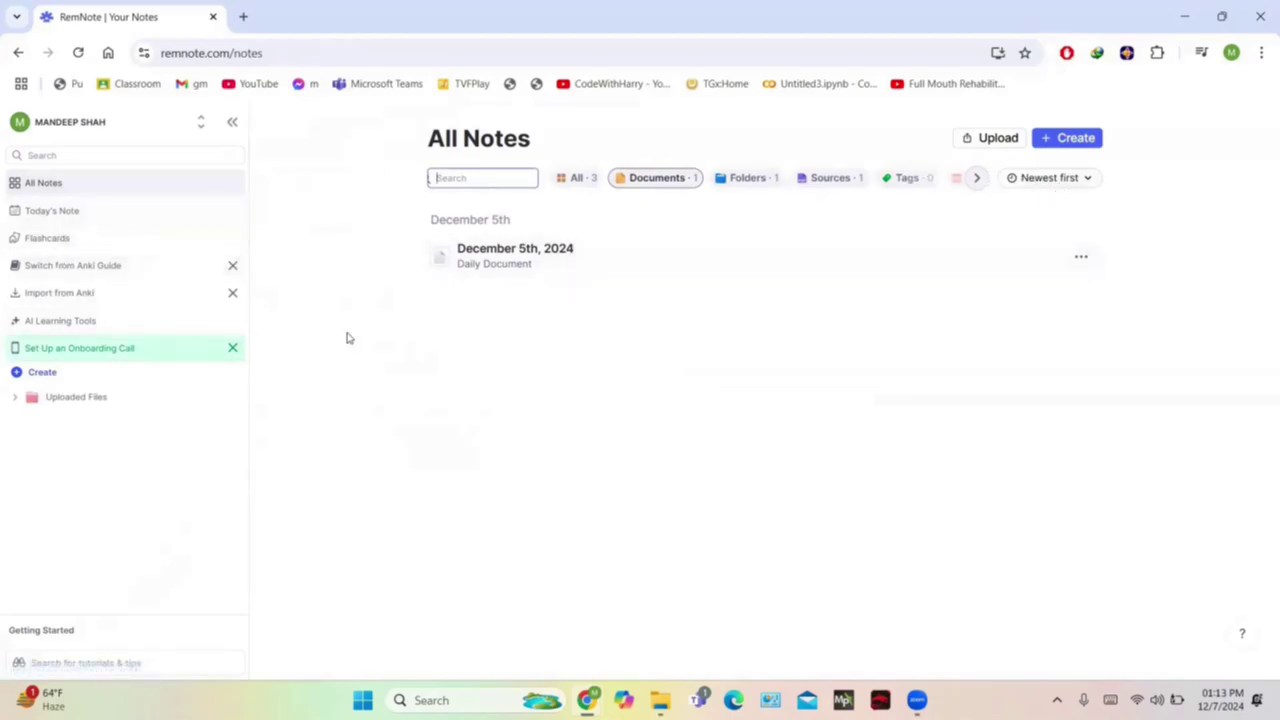
# - Open Today's Note to create the December 7th, 2024 daily document
pyautogui.click(141, 215)
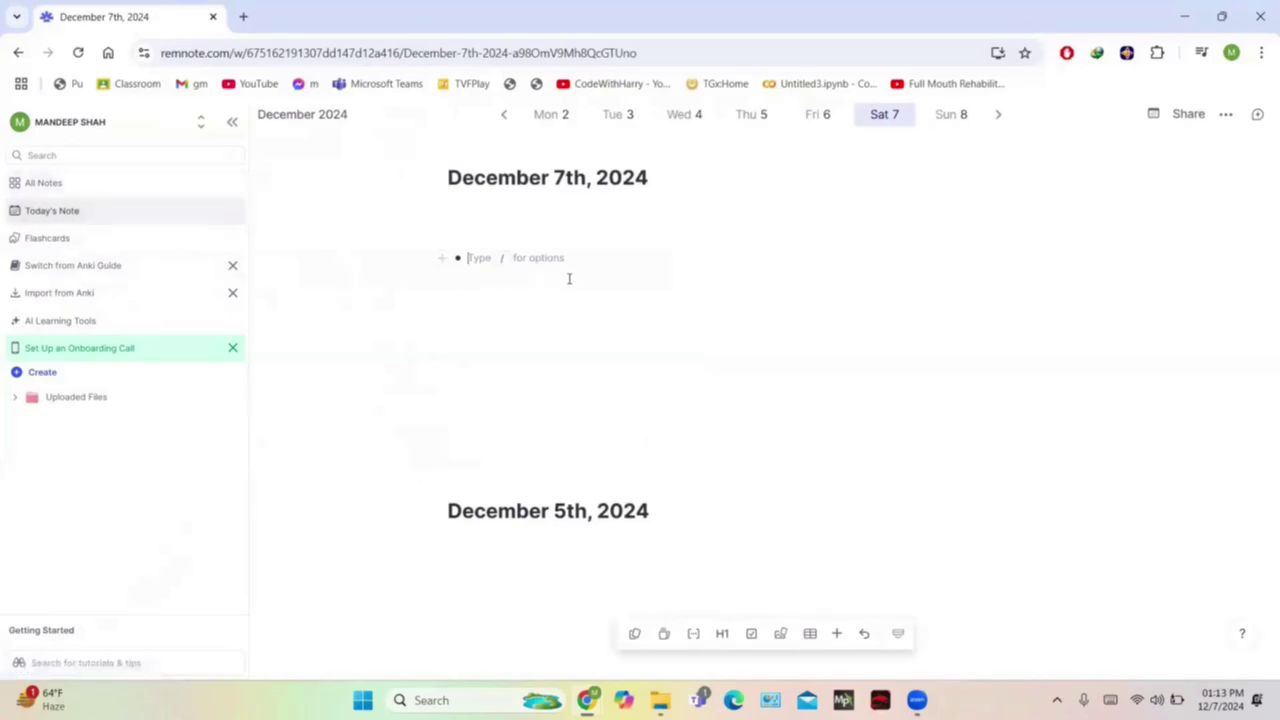
# - Bring up the slash command menu on the empty bullet and scroll through its Insert submenu
pyautogui.write('/')
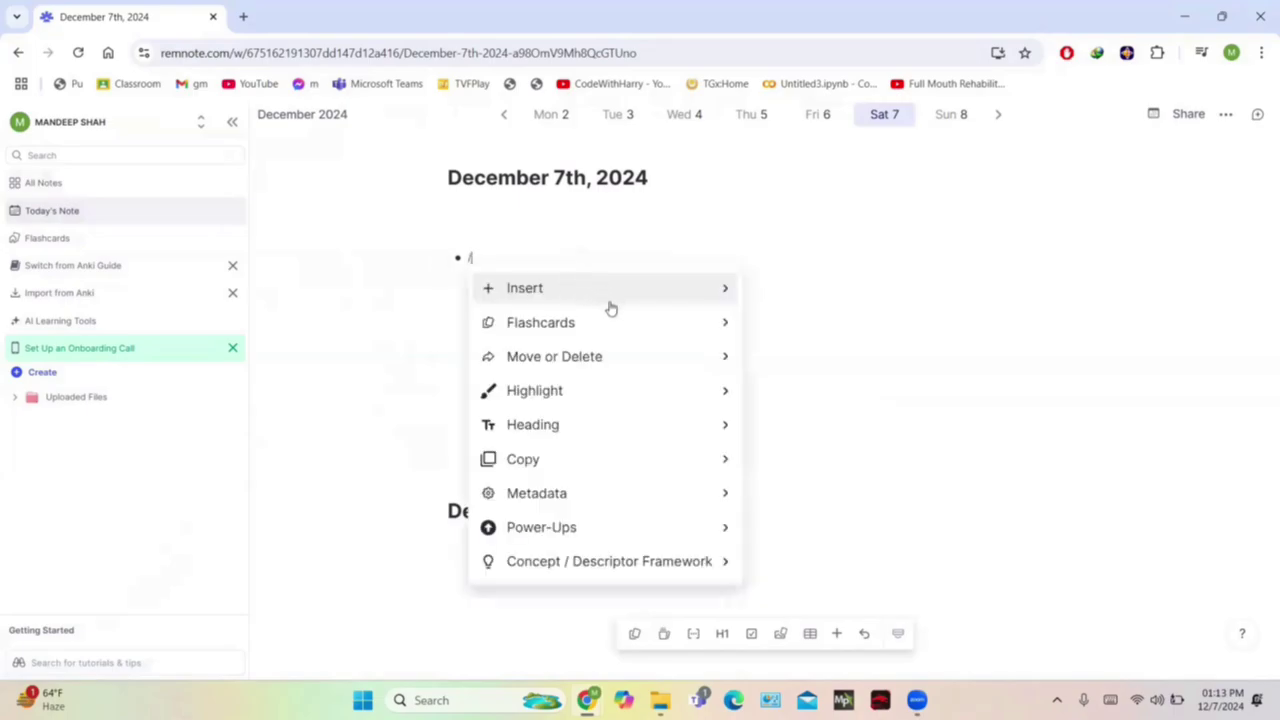
pyautogui.click(708, 291)
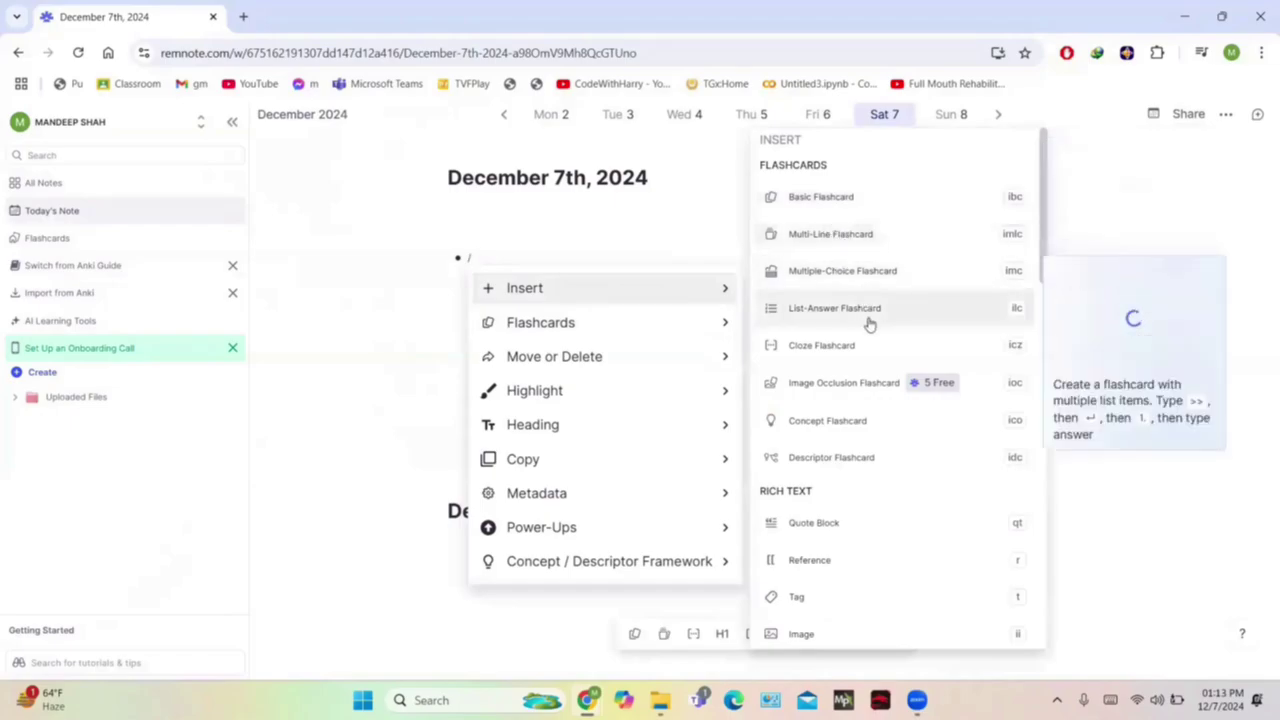
pyautogui.scroll(-1, 865, 370)
pyautogui.scroll(-1, 865, 370)
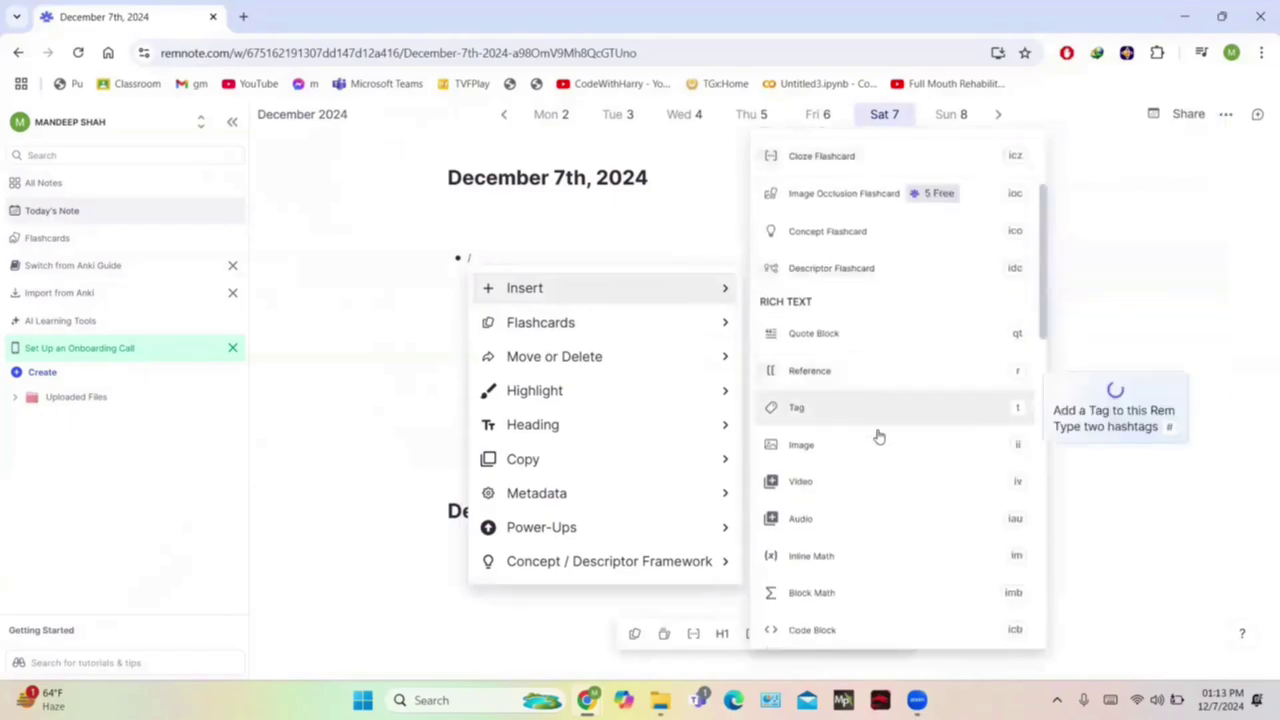
pyautogui.scroll(-1, 877, 434)
pyautogui.scroll(-1, 877, 438)
pyautogui.scroll(-1, 877, 438)
pyautogui.scroll(-1, 877, 438)
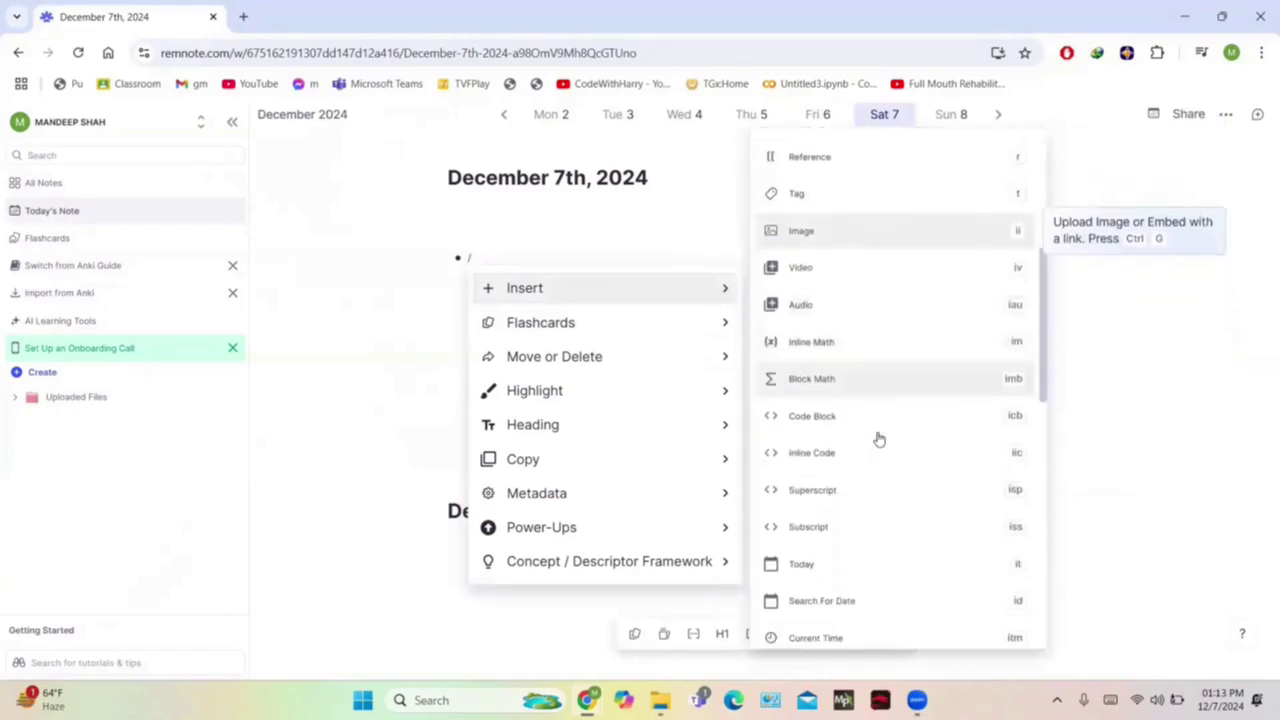
pyautogui.scroll(-1, 877, 438)
pyautogui.scroll(-1, 877, 438)
pyautogui.scroll(-1, 877, 438)
pyautogui.scroll(-1, 877, 438)
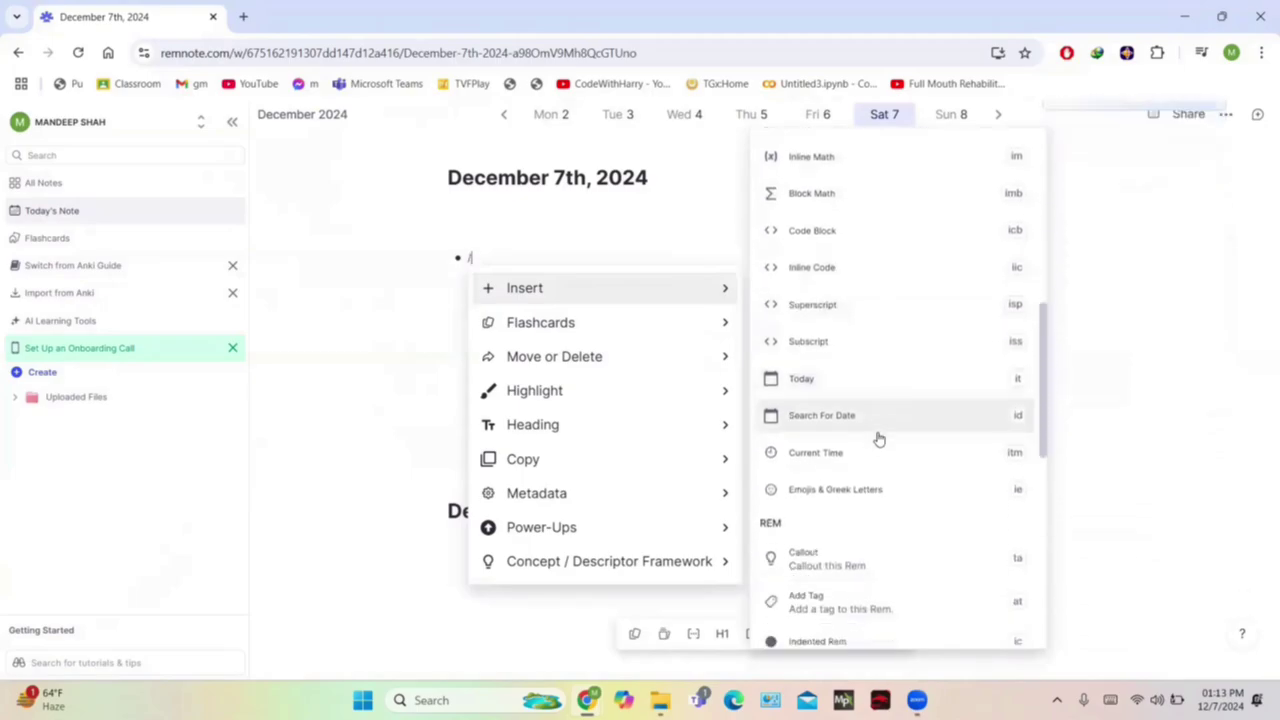
pyautogui.scroll(-1, 877, 438)
pyautogui.scroll(-1, 877, 438)
pyautogui.scroll(-2, 877, 438)
pyautogui.scroll(-1, 877, 438)
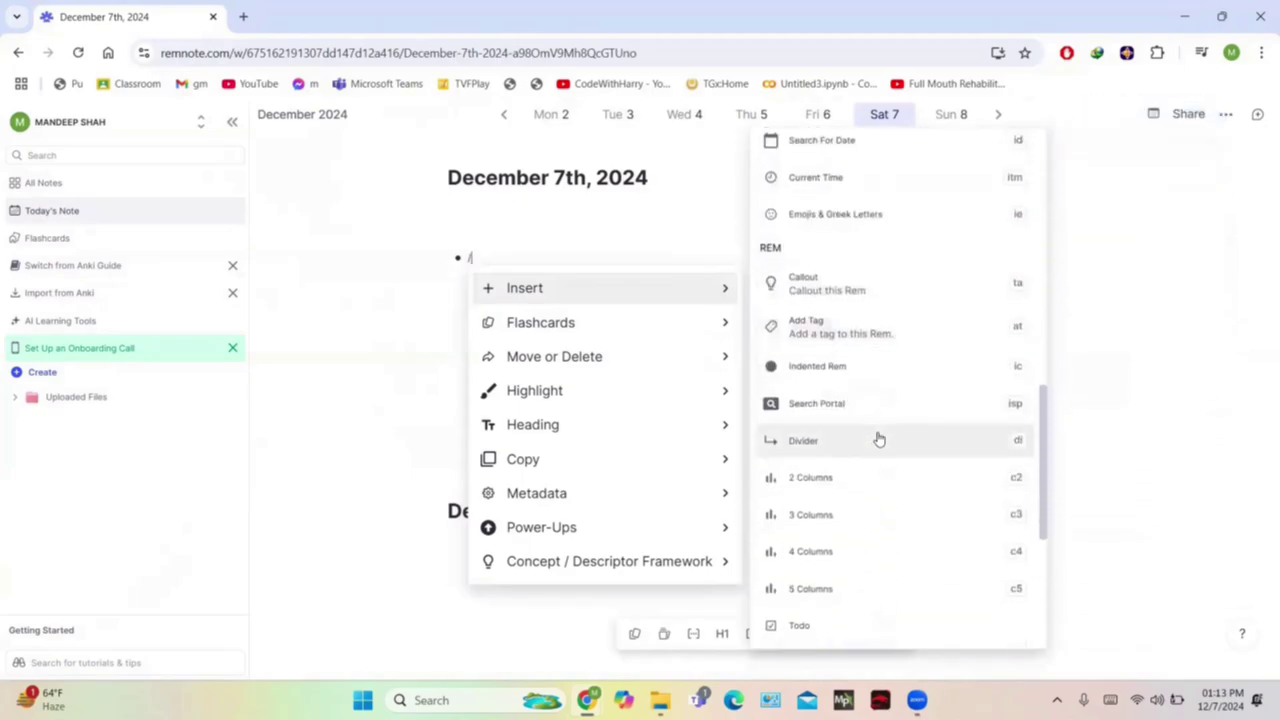
pyautogui.scroll(-1, 877, 438)
pyautogui.scroll(-1, 877, 438)
pyautogui.scroll(-1, 877, 438)
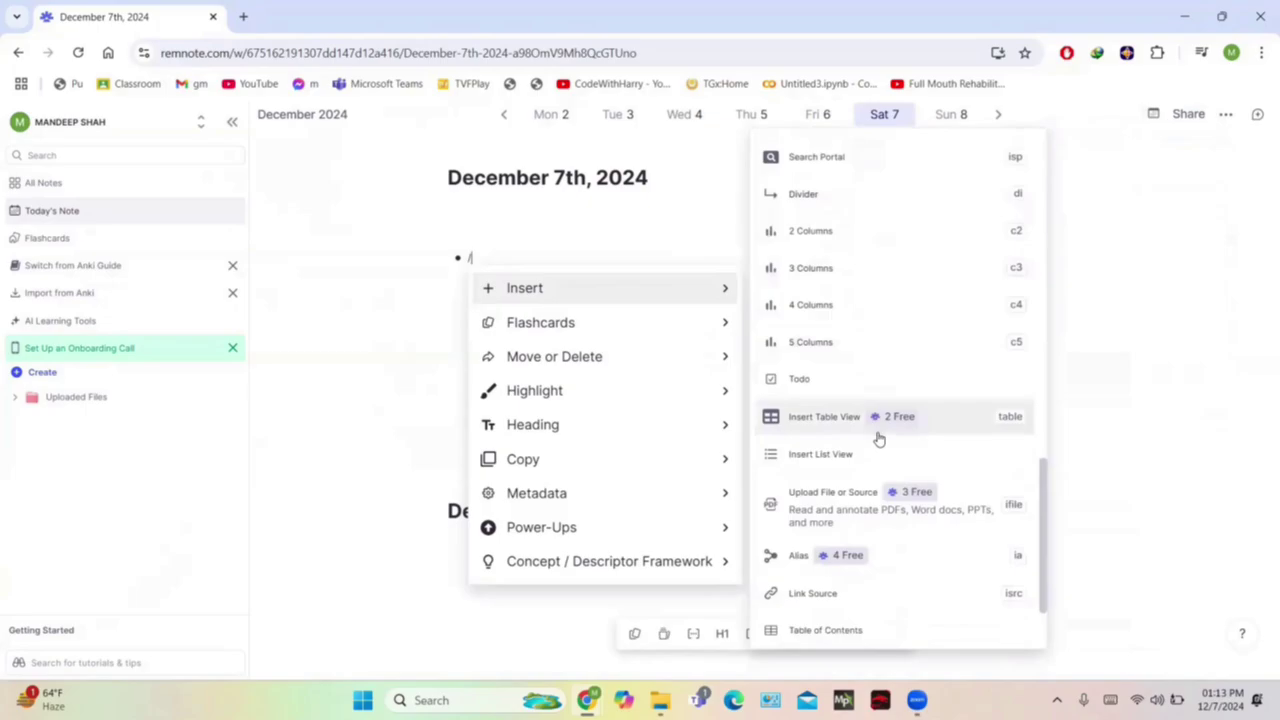
pyautogui.scroll(-1, 877, 438)
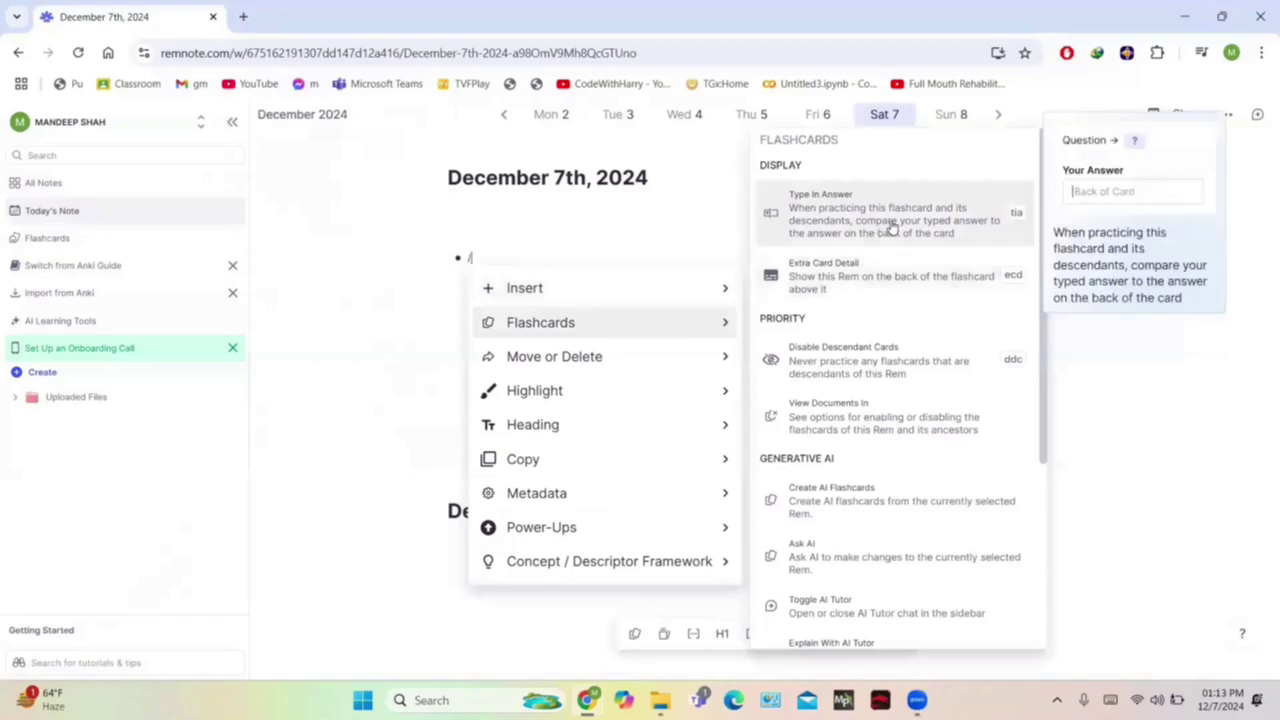
pyautogui.moveTo(540, 322)
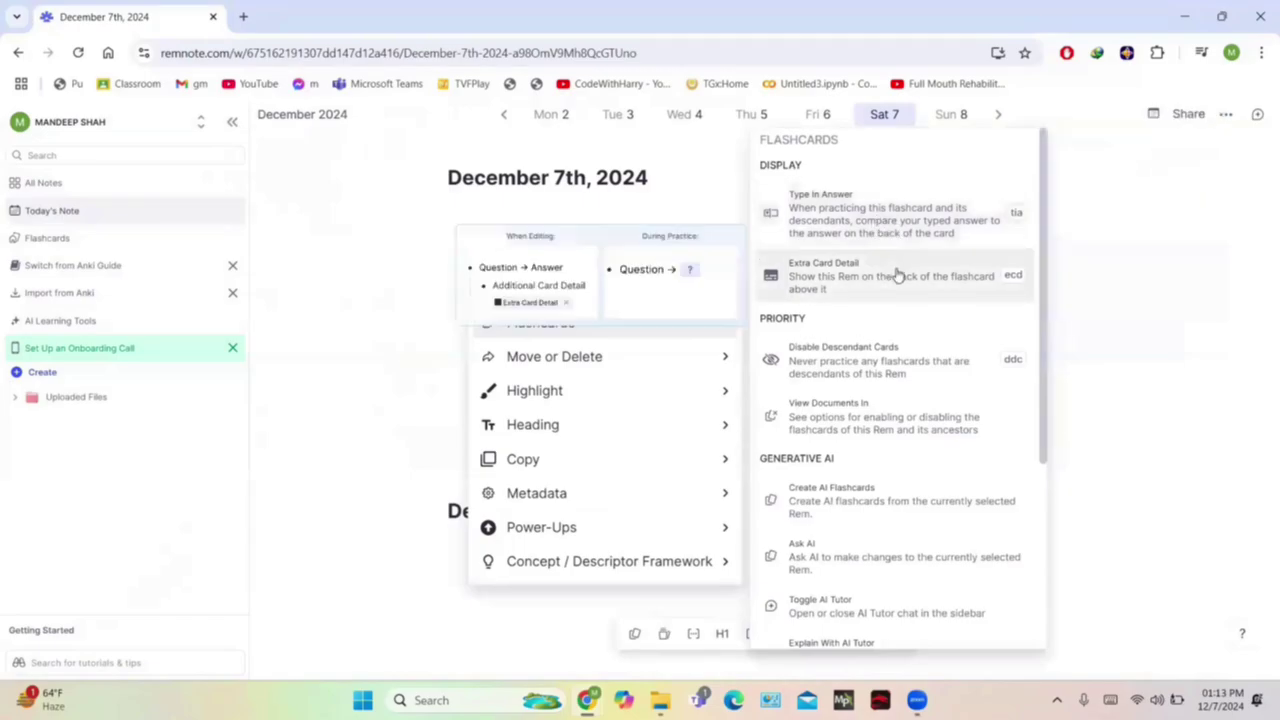
pyautogui.scroll(-2, 897, 275)
pyautogui.scroll(-1, 897, 275)
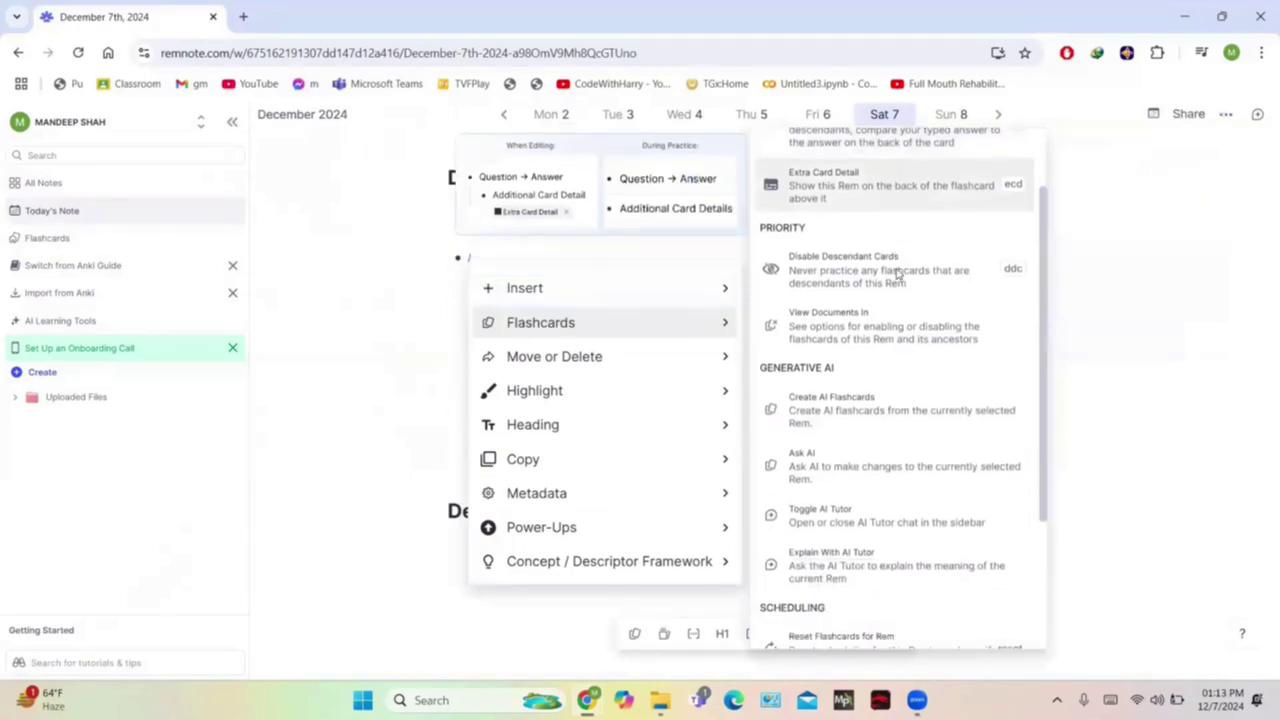
pyautogui.scroll(-2, 894, 380)
pyautogui.scroll(-1, 894, 380)
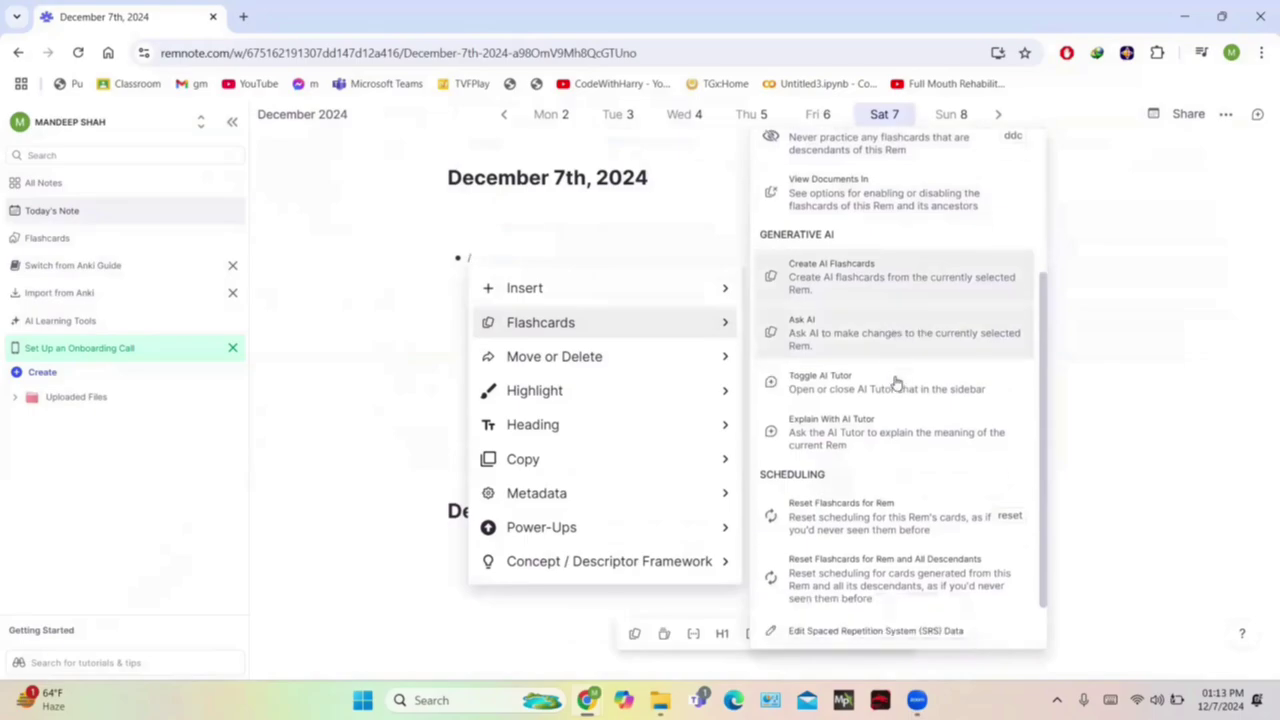
pyautogui.scroll(-1, 897, 383)
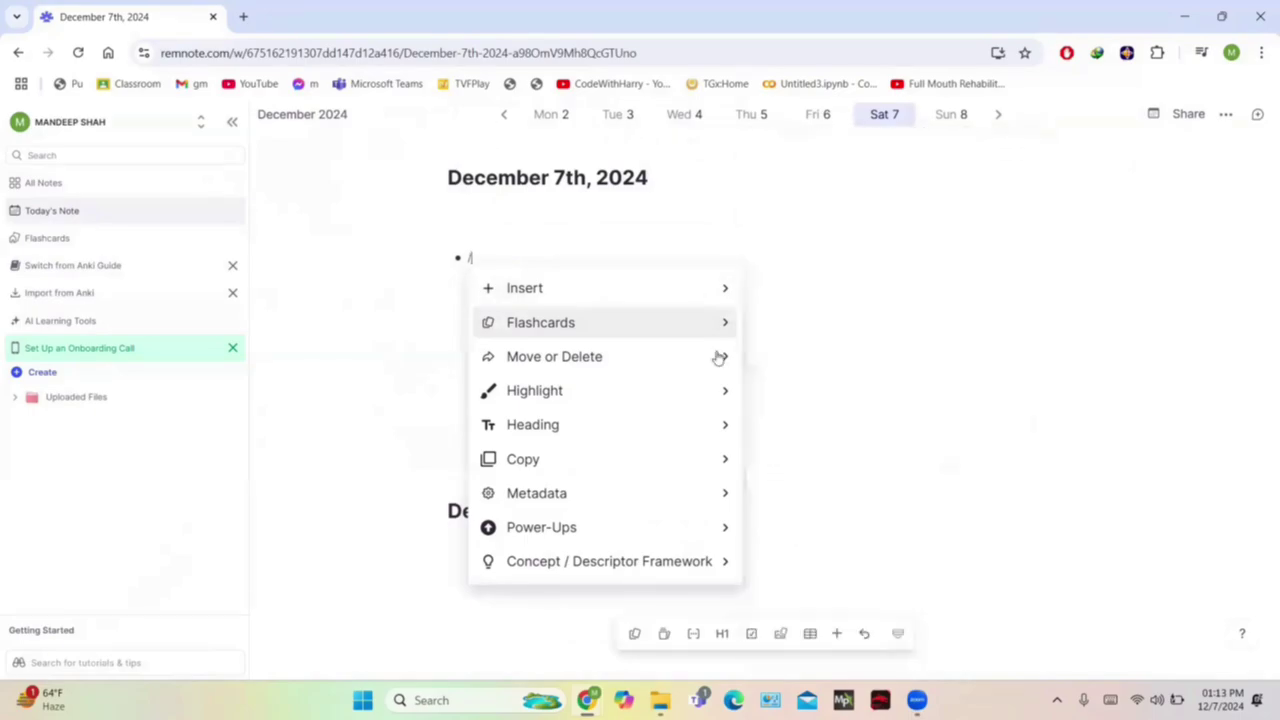
pyautogui.moveTo(600, 356)
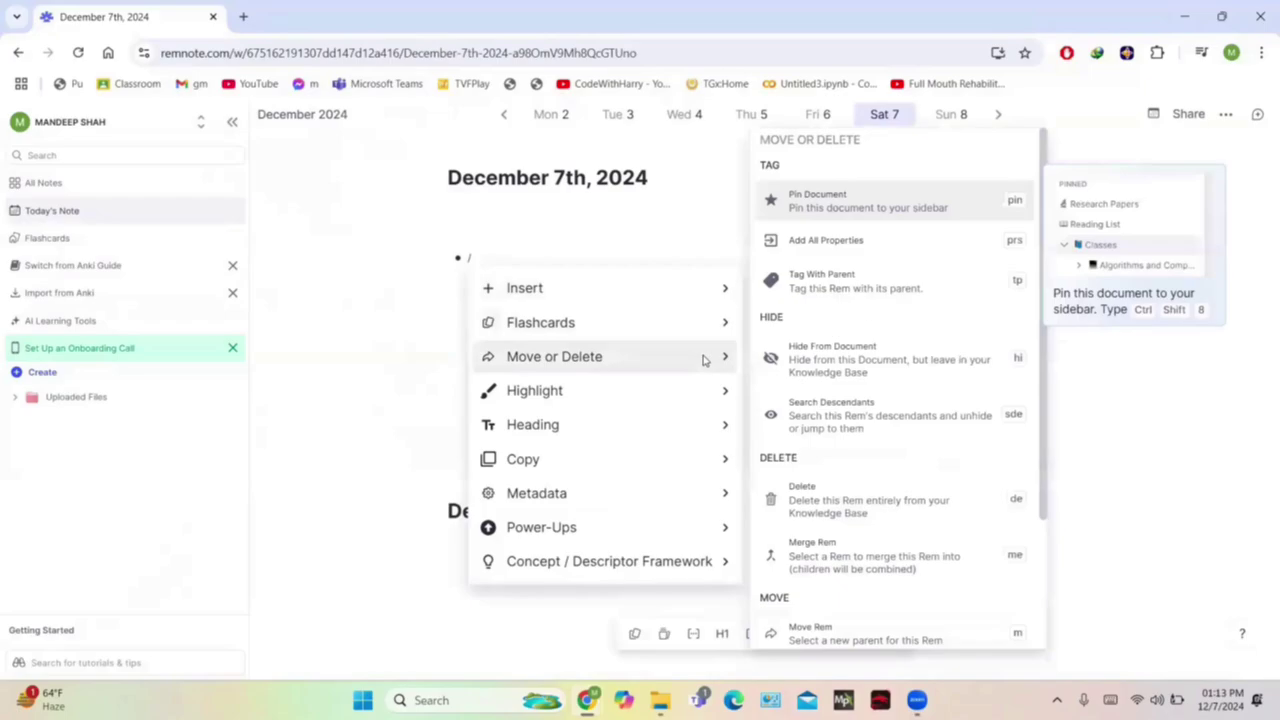
pyautogui.scroll(-2, 883, 357)
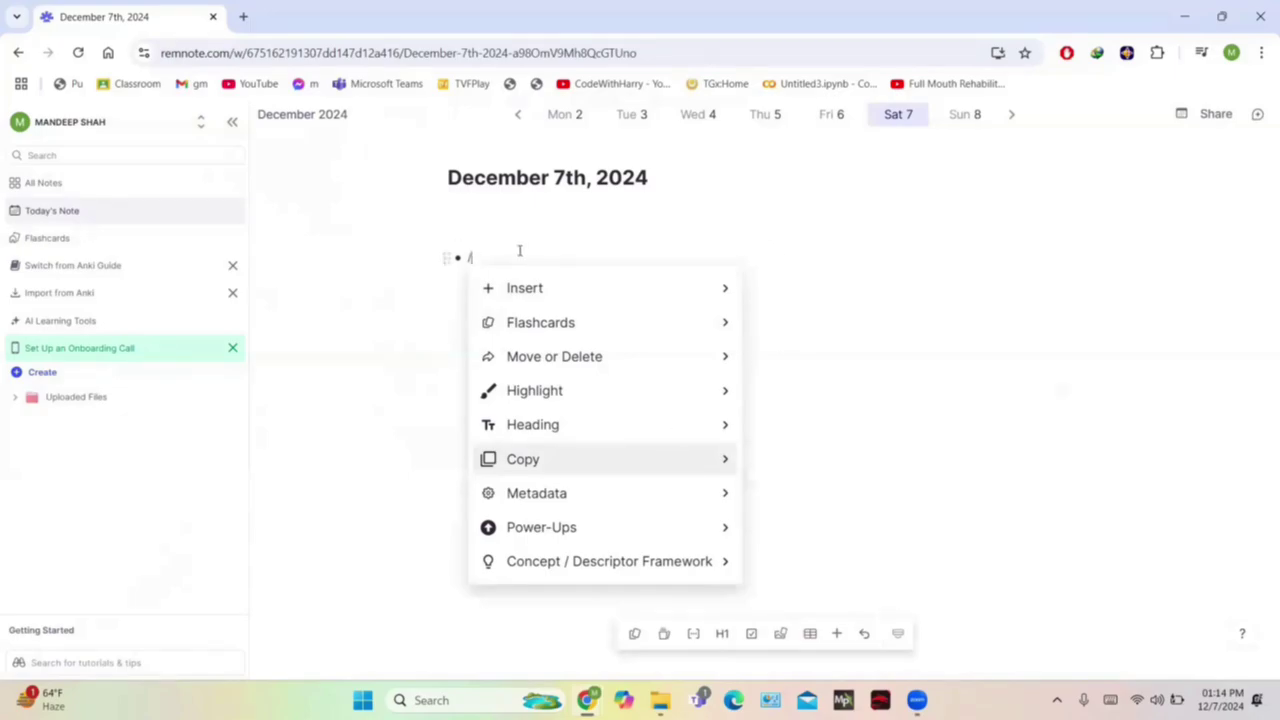
# - Insert a basic flashcard with the question 'what is an atom'
pyautogui.click(714, 291)
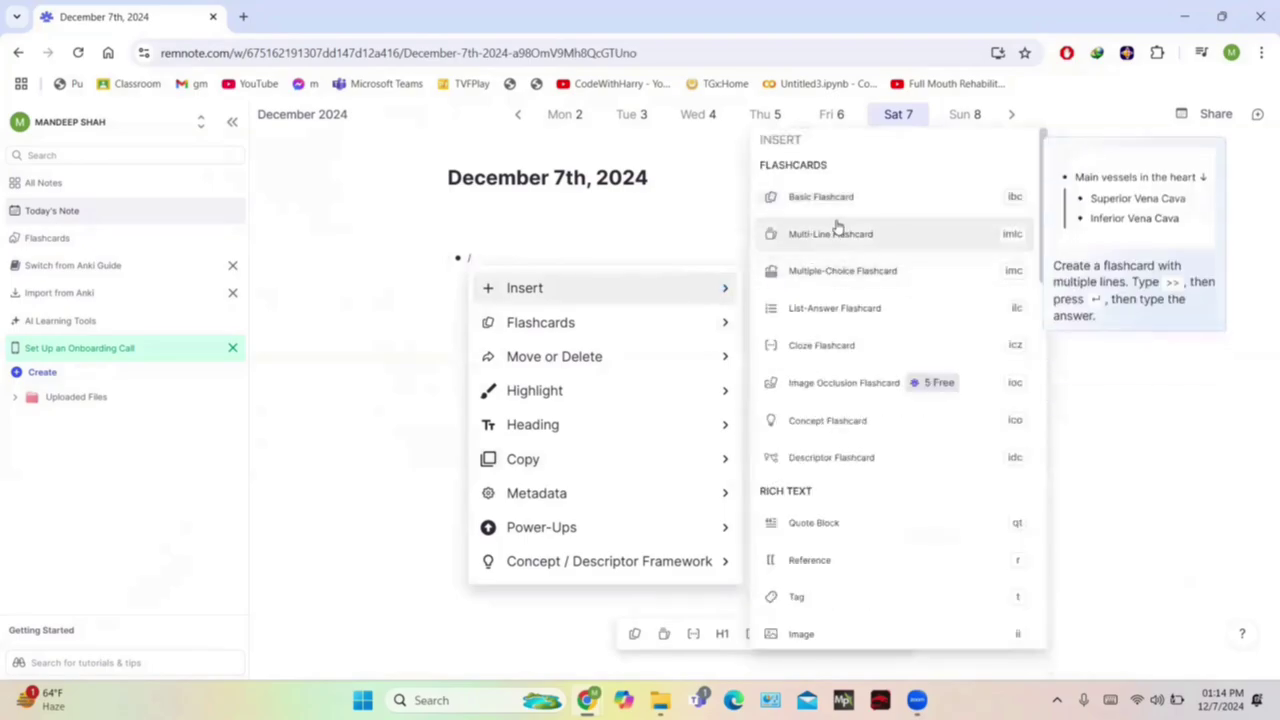
pyautogui.click(903, 200)
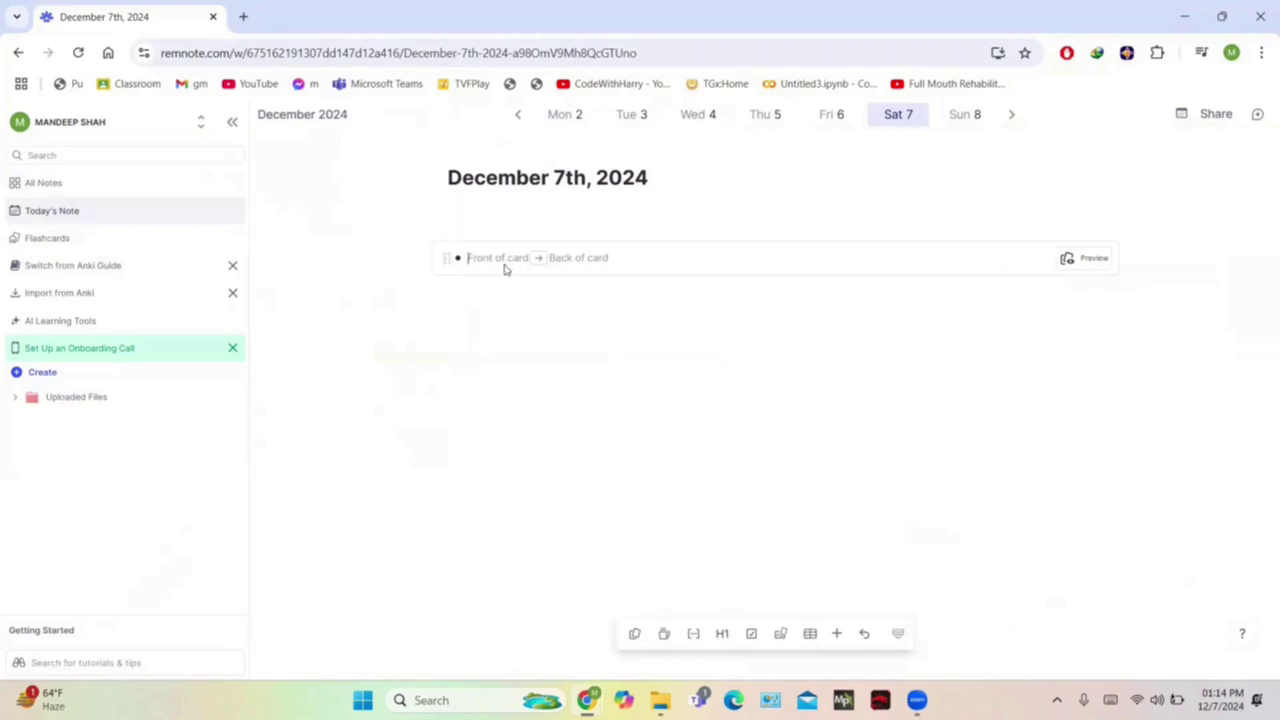
pyautogui.write('wh')
pyautogui.write('at')
pyautogui.write(' is an ')
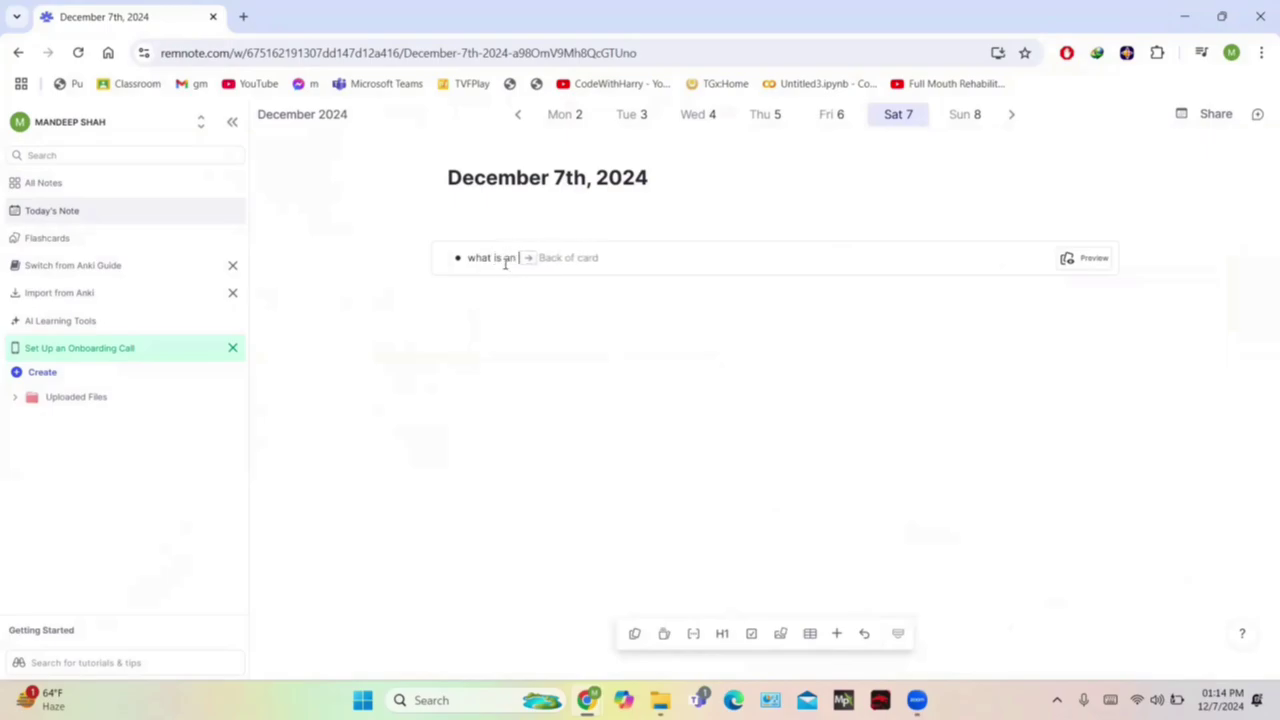
pyautogui.write('atom')
# - Have AI write the flashcard's answer, then bring up the note's sharing options
pyautogui.click(601, 268)
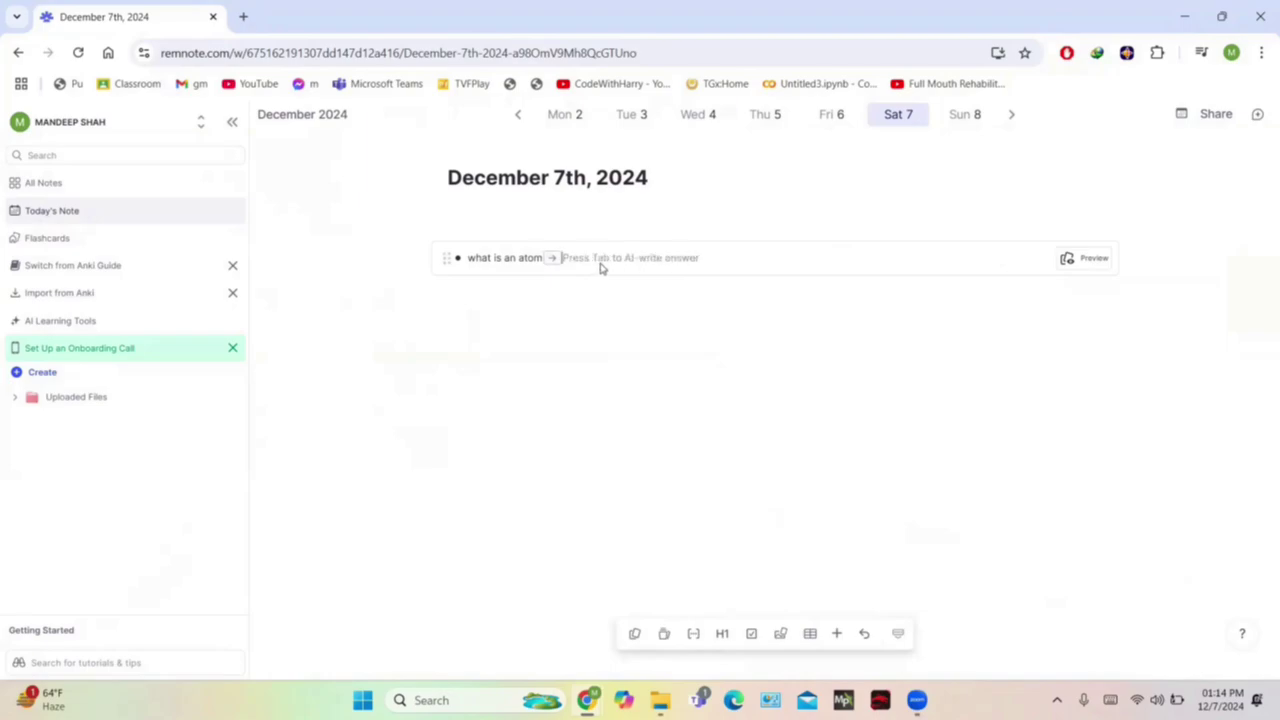
pyautogui.press('Tab')
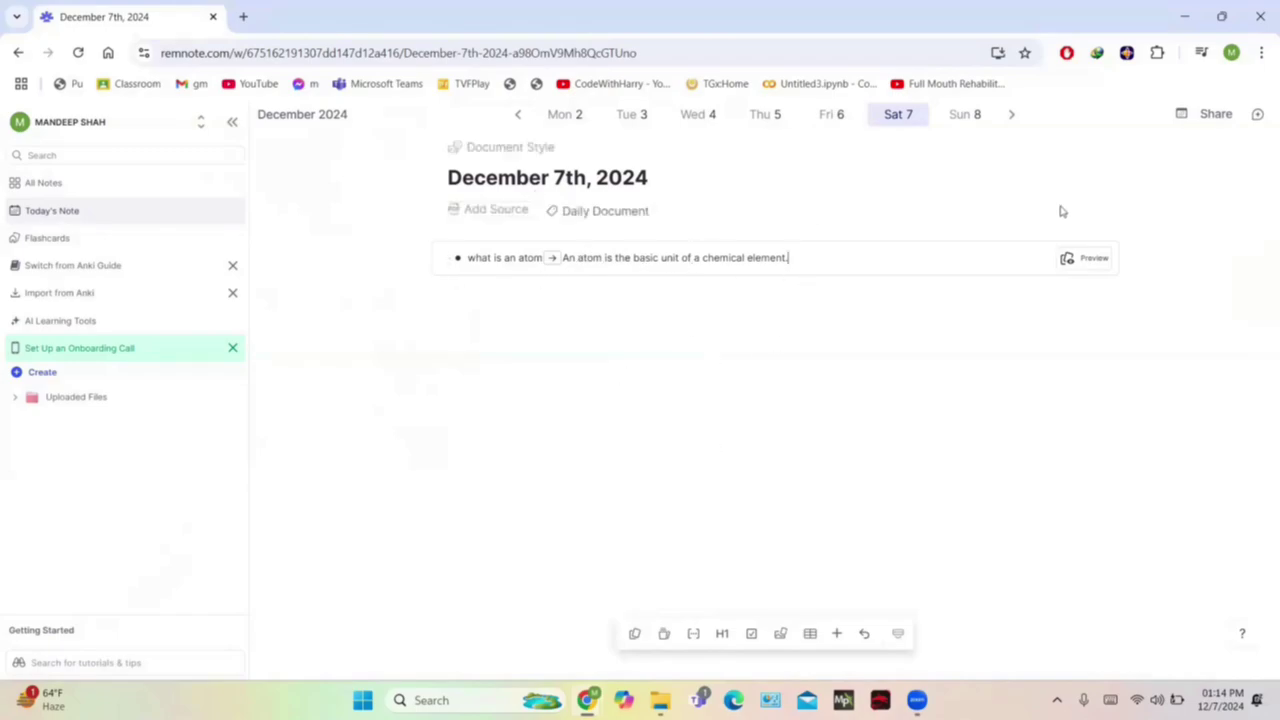
pyautogui.click(1218, 117)
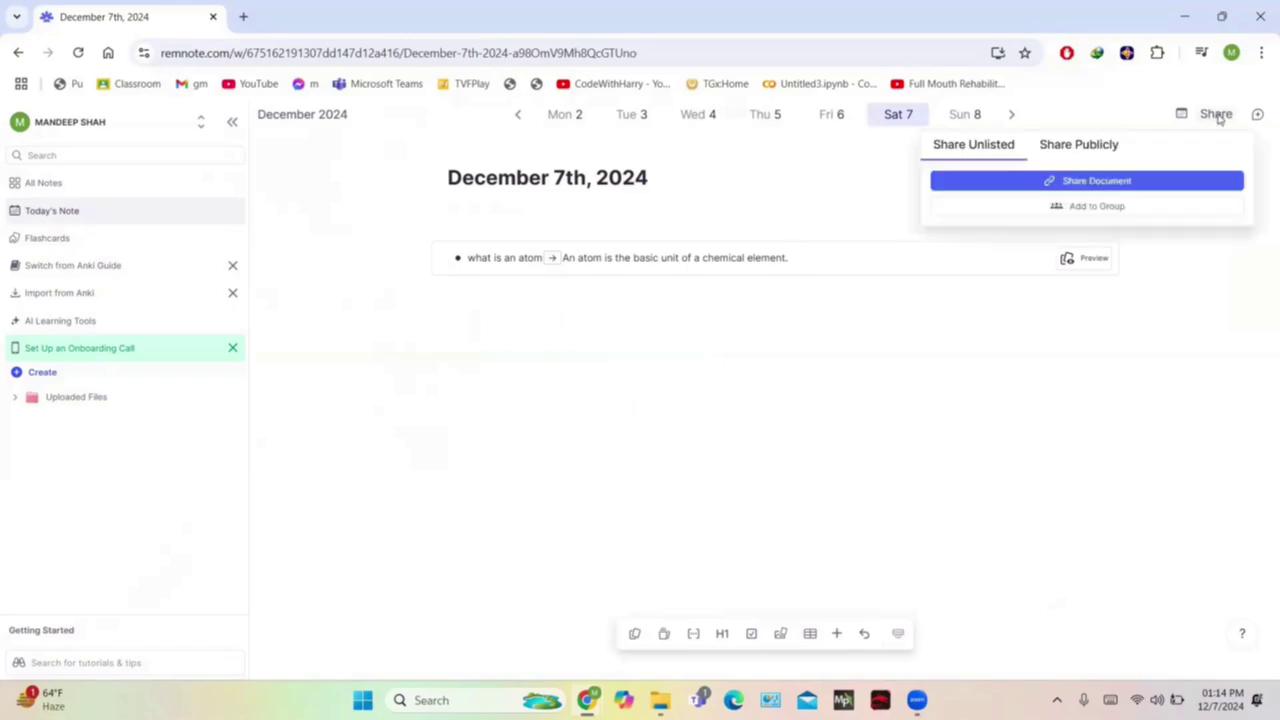
# - Share the note publicly under the Chemistry topic, found by searching 'chemis', then close the popup
pyautogui.click(1078, 150)
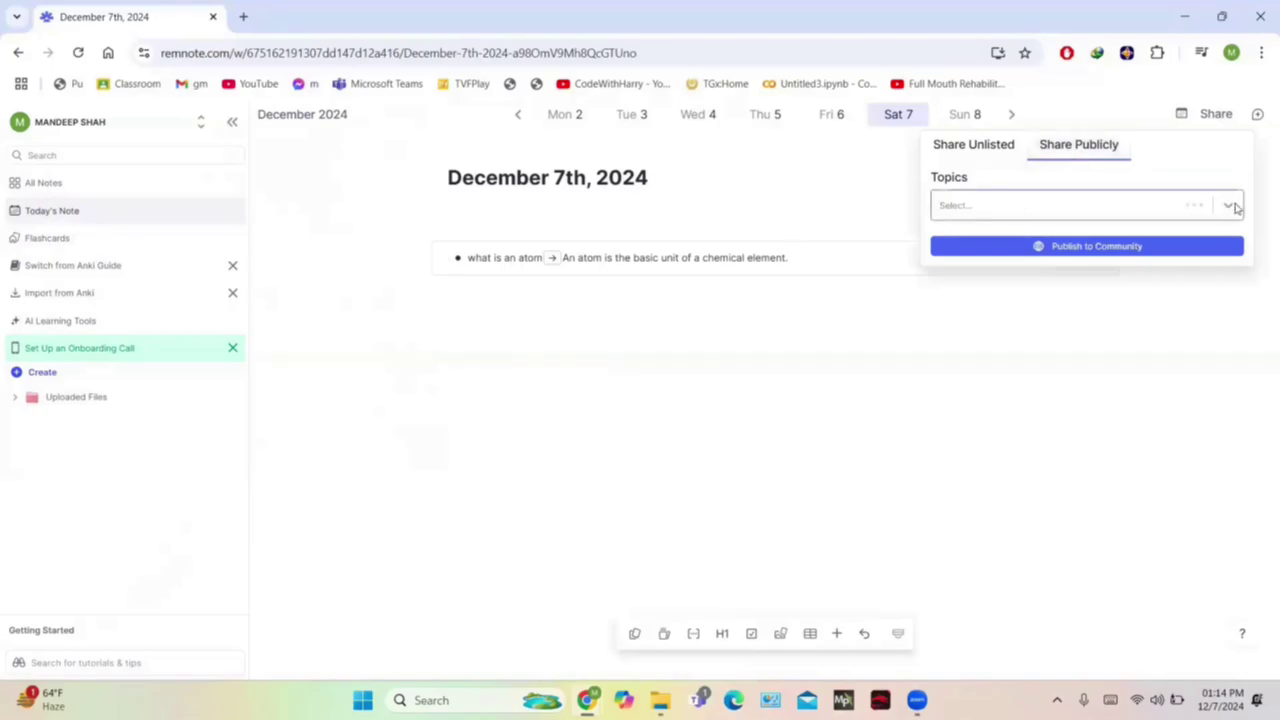
pyautogui.click(1073, 207)
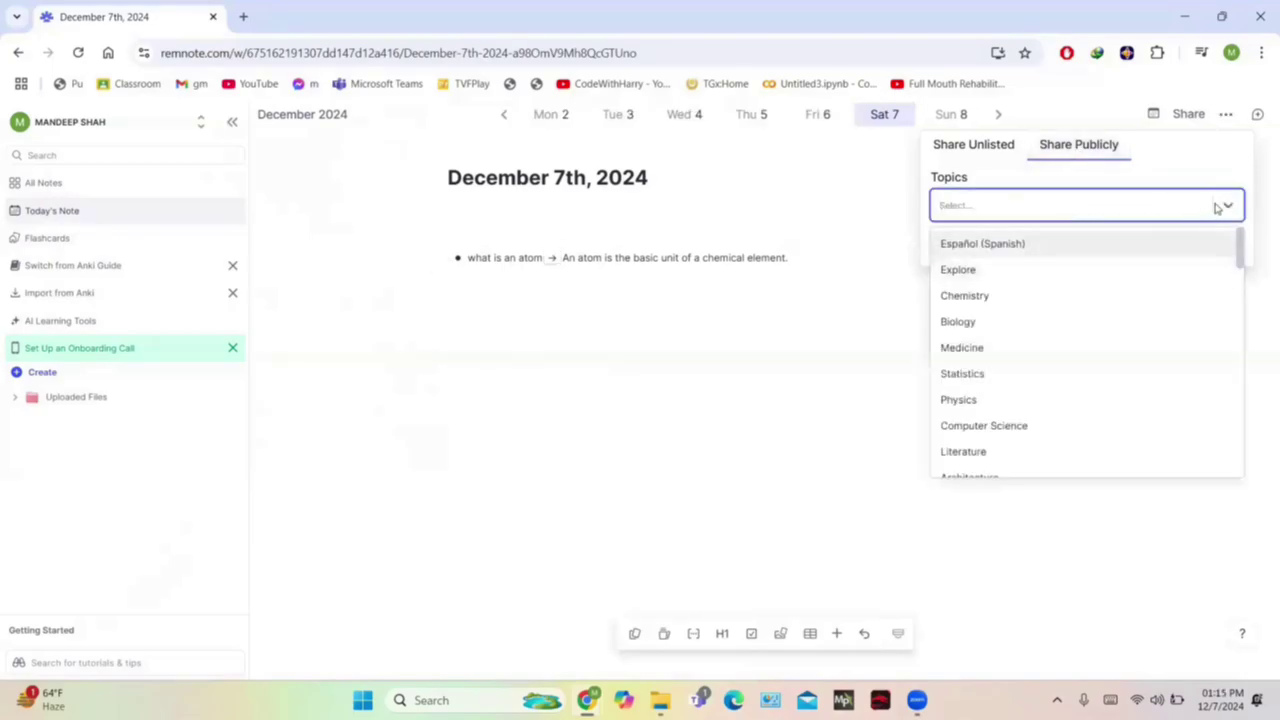
pyautogui.click(1227, 205)
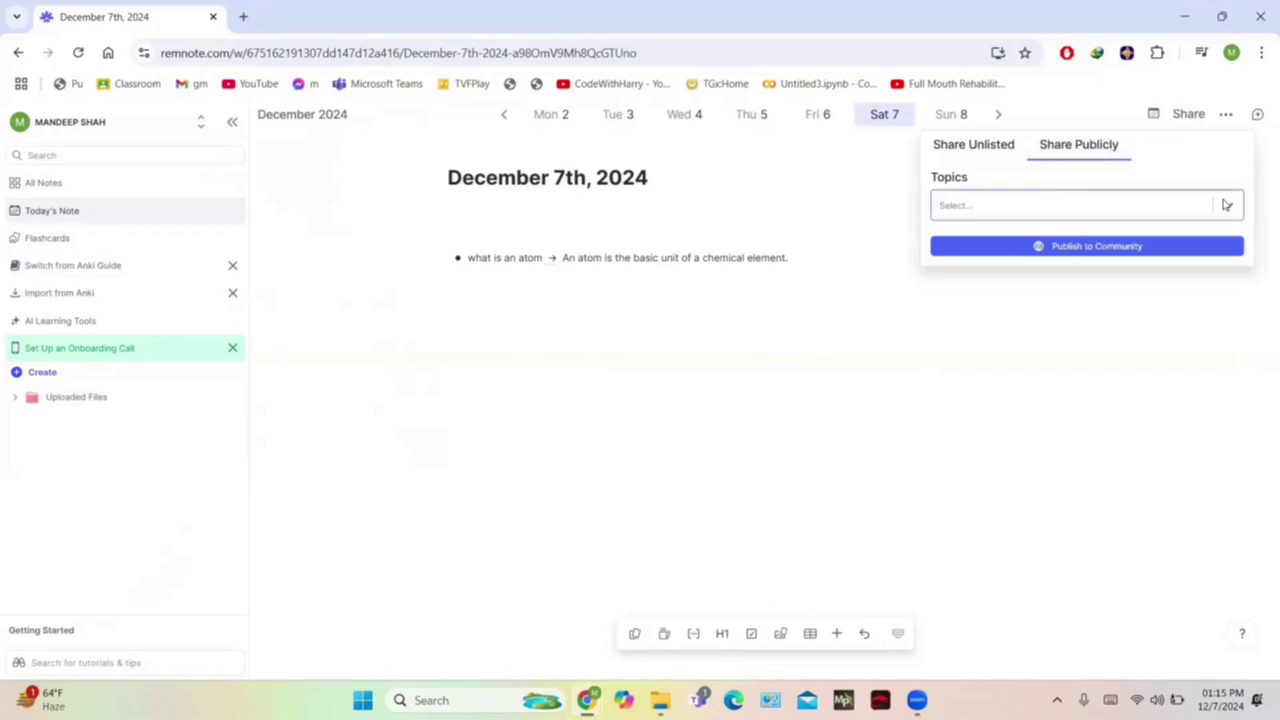
pyautogui.click(1048, 207)
pyautogui.write('st')
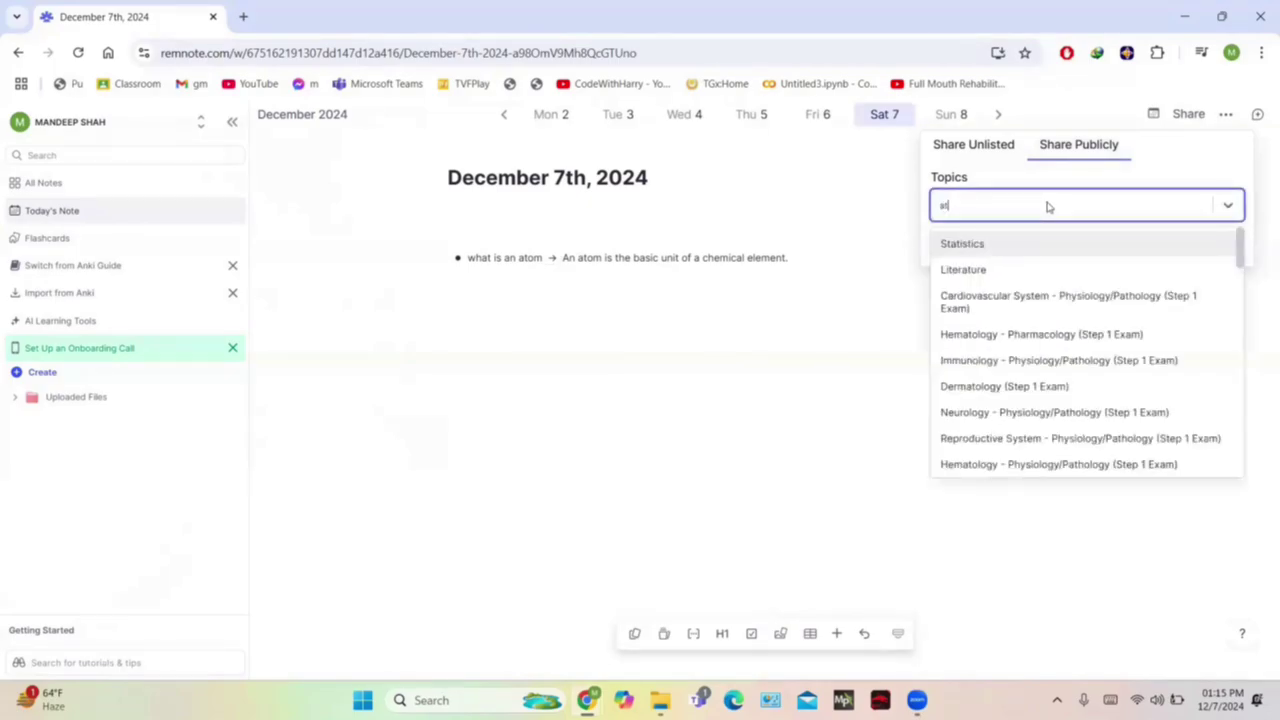
pyautogui.write('om')
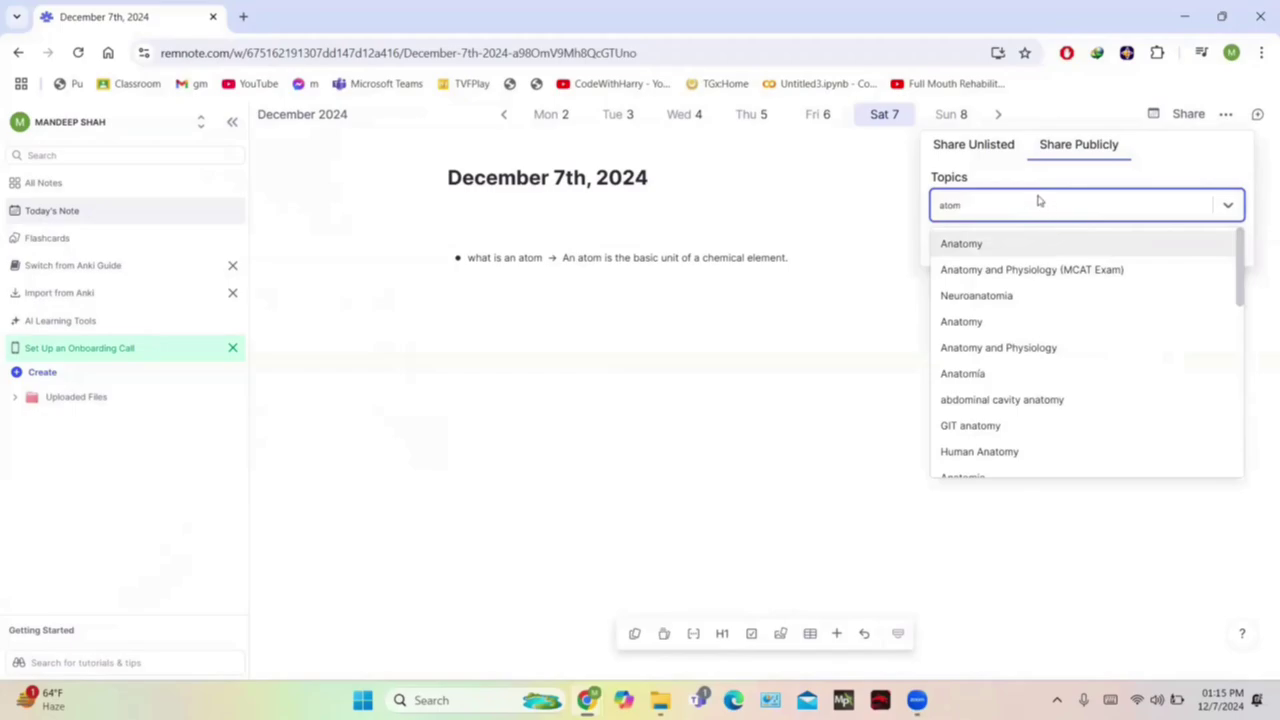
pyautogui.press('BackSpace')
pyautogui.press('BackSpace')
pyautogui.press('BackSpace')
pyautogui.press('BackSpace')
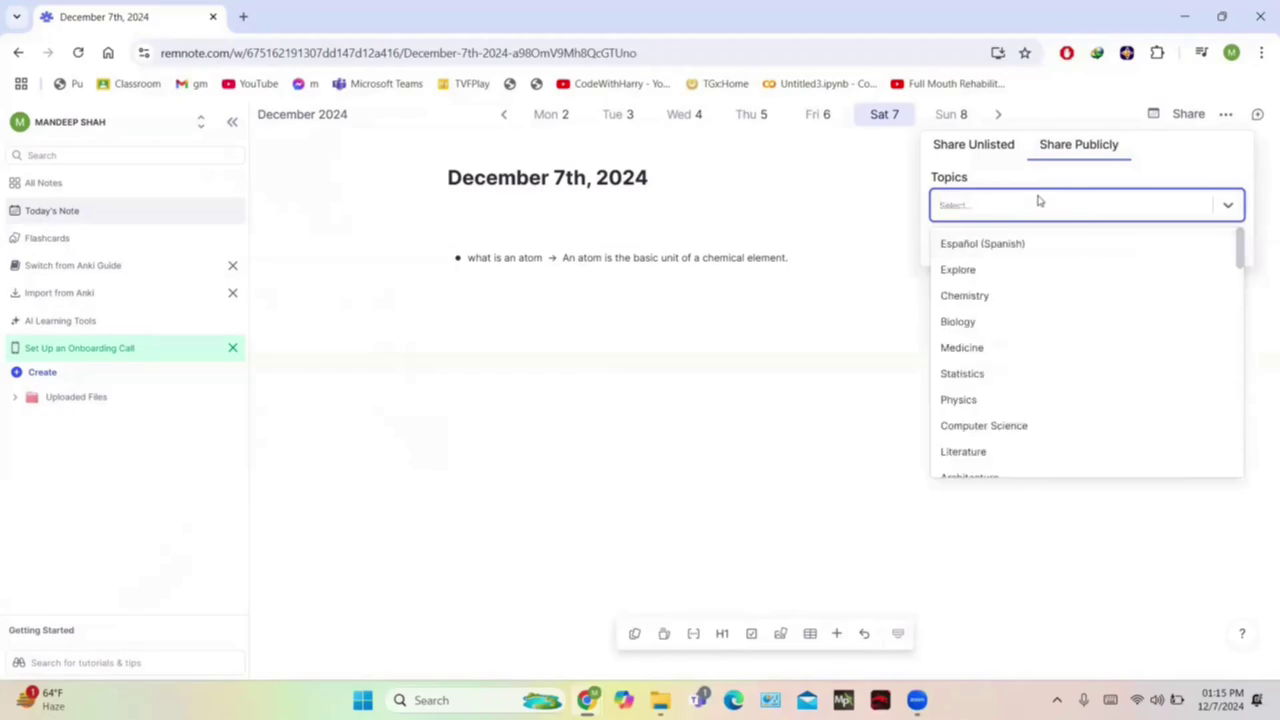
pyautogui.write('chemist')
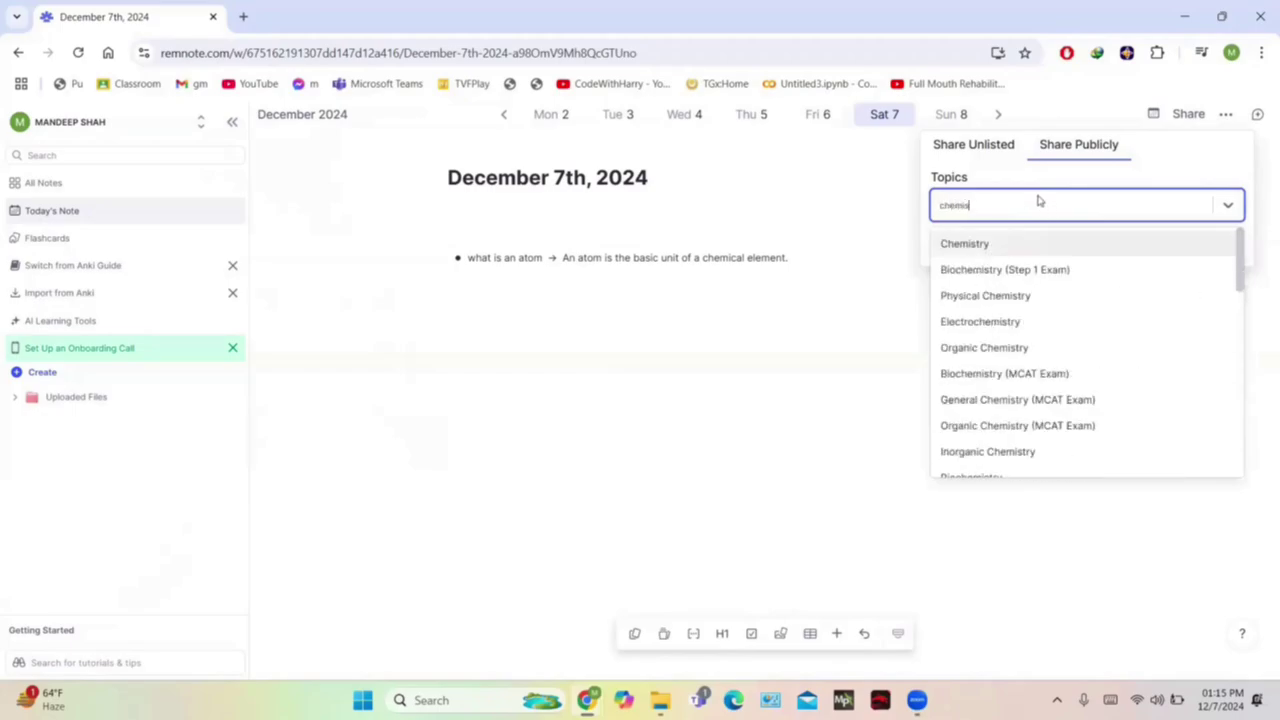
pyautogui.click(992, 249)
pyautogui.click(1207, 182)
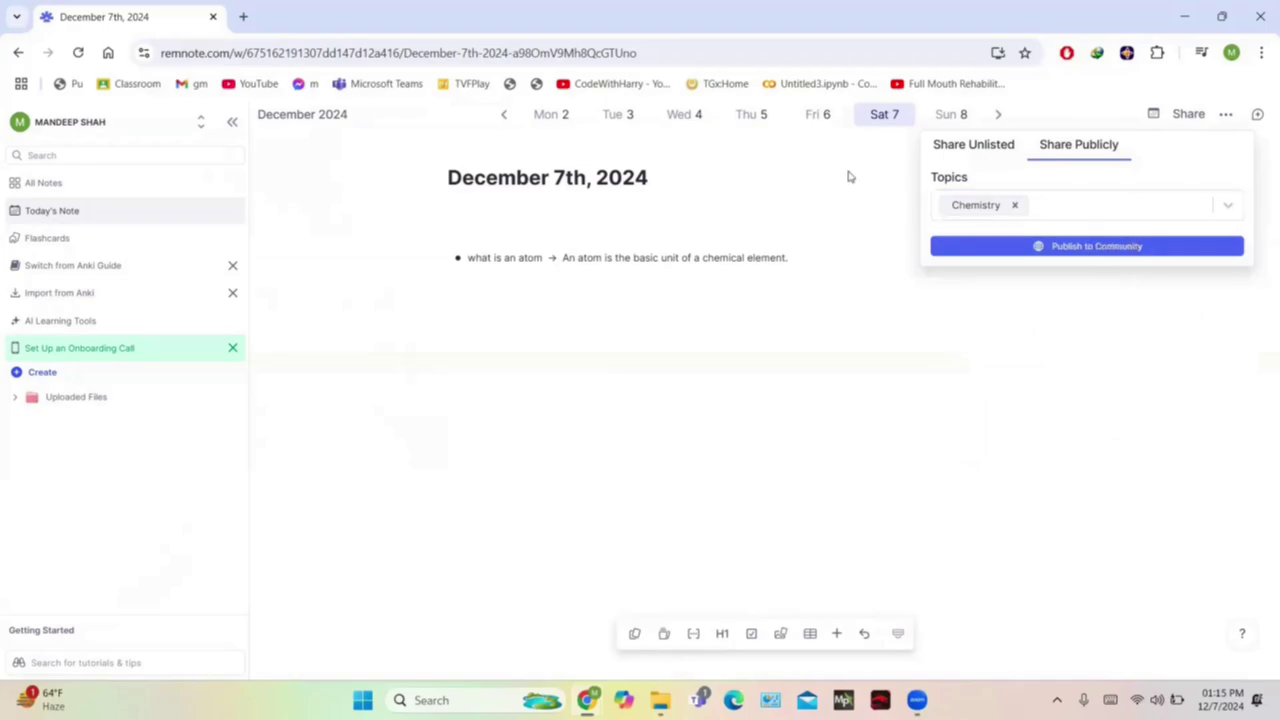
pyautogui.click(848, 177)
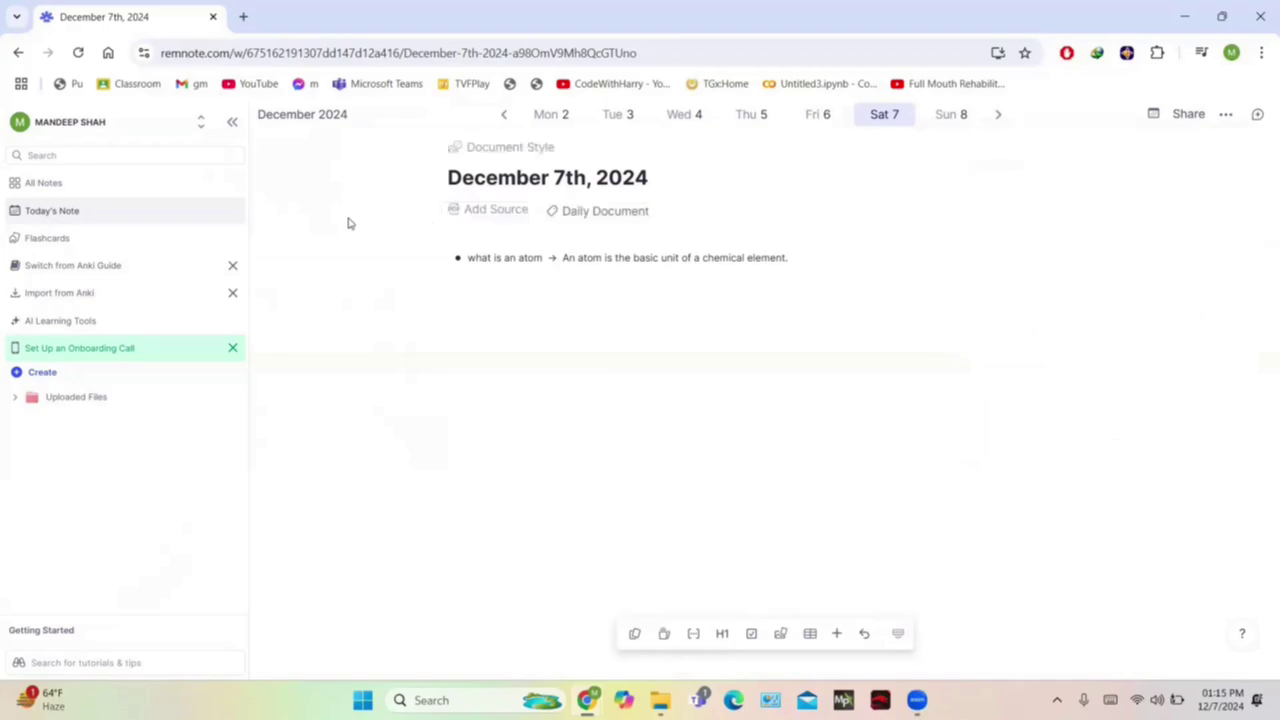
# - Browse the flashcards home page and the full card list, glancing at the practice options
pyautogui.click(111, 236)
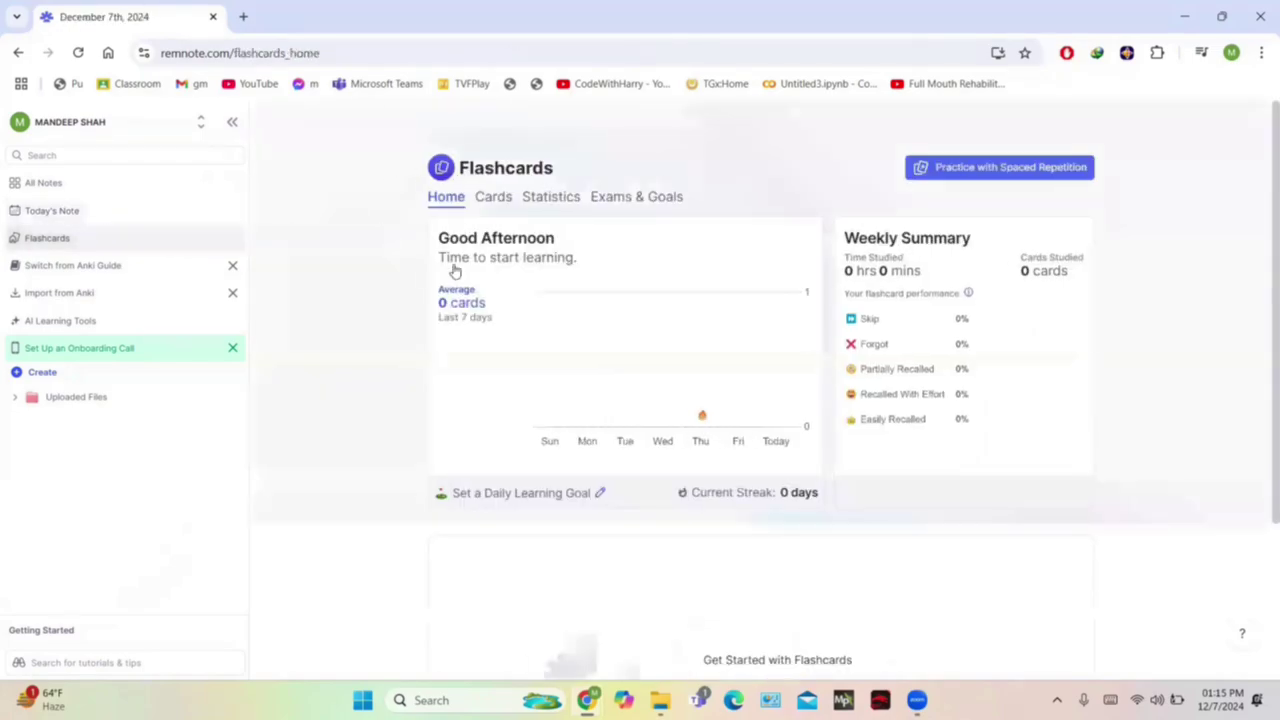
pyautogui.scroll(-1, 712, 266)
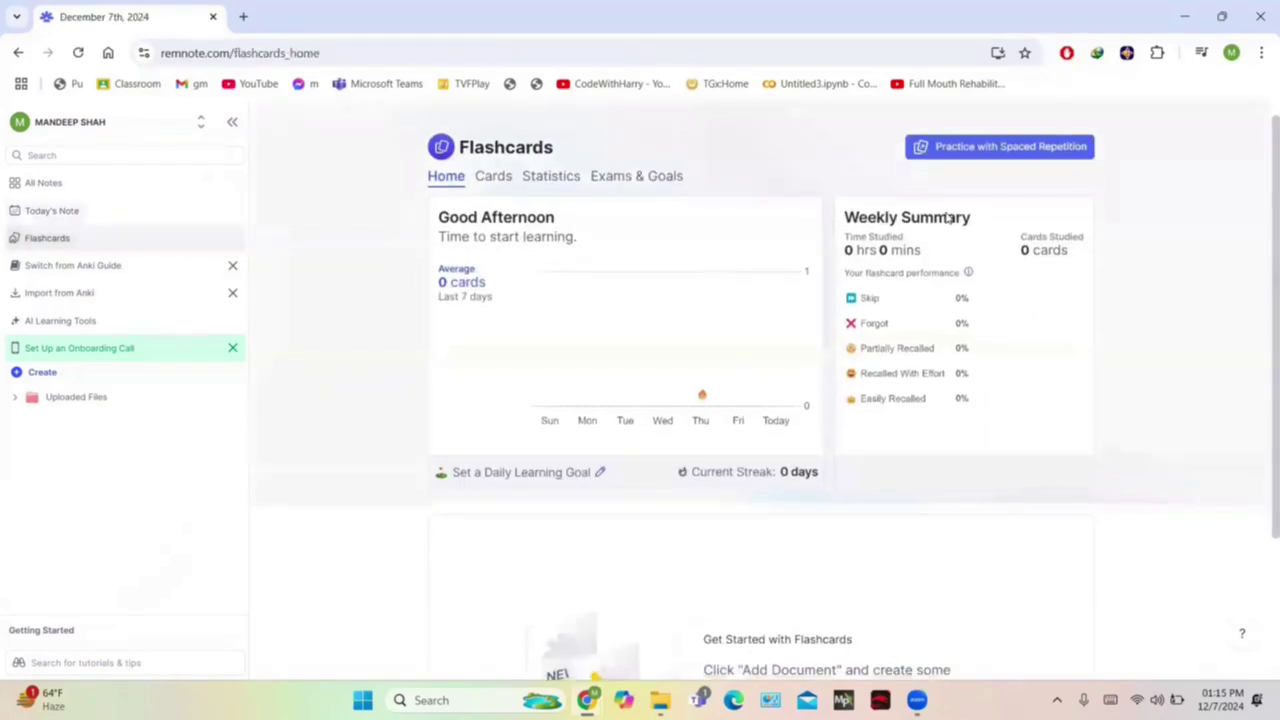
pyautogui.scroll(1, 946, 218)
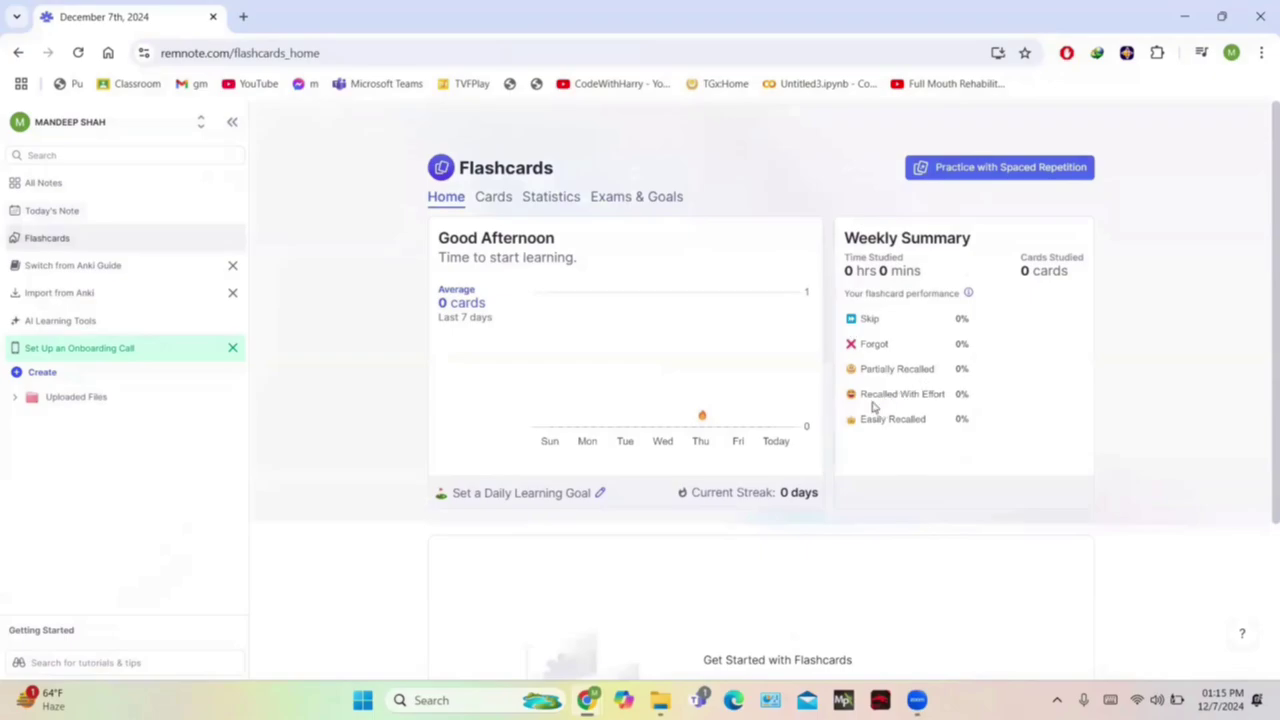
pyautogui.scroll(-2, 711, 397)
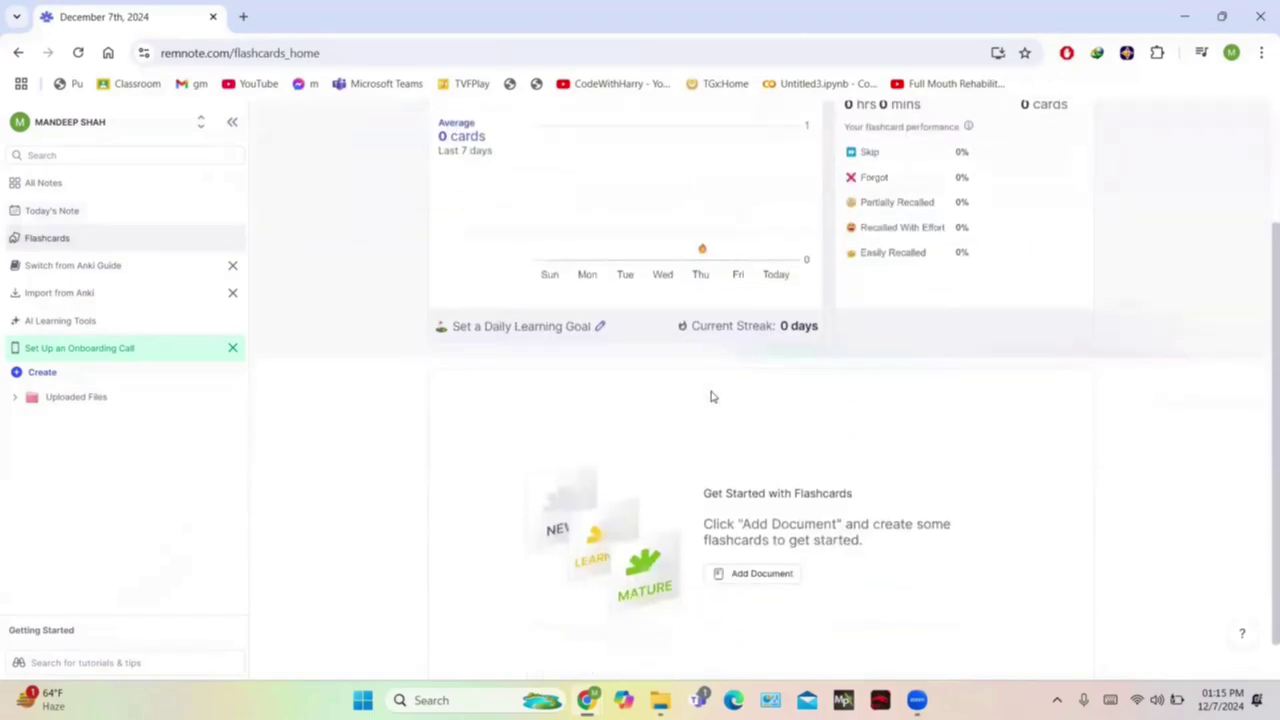
pyautogui.scroll(2, 711, 397)
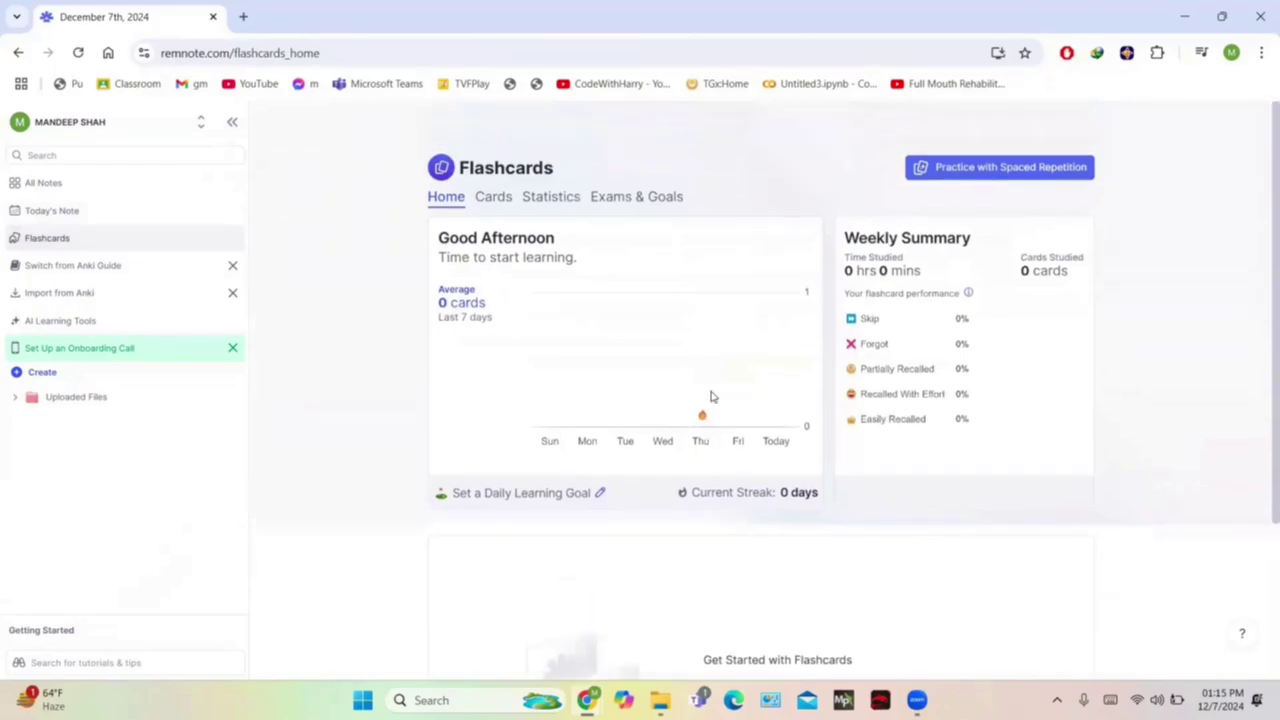
pyautogui.click(493, 197)
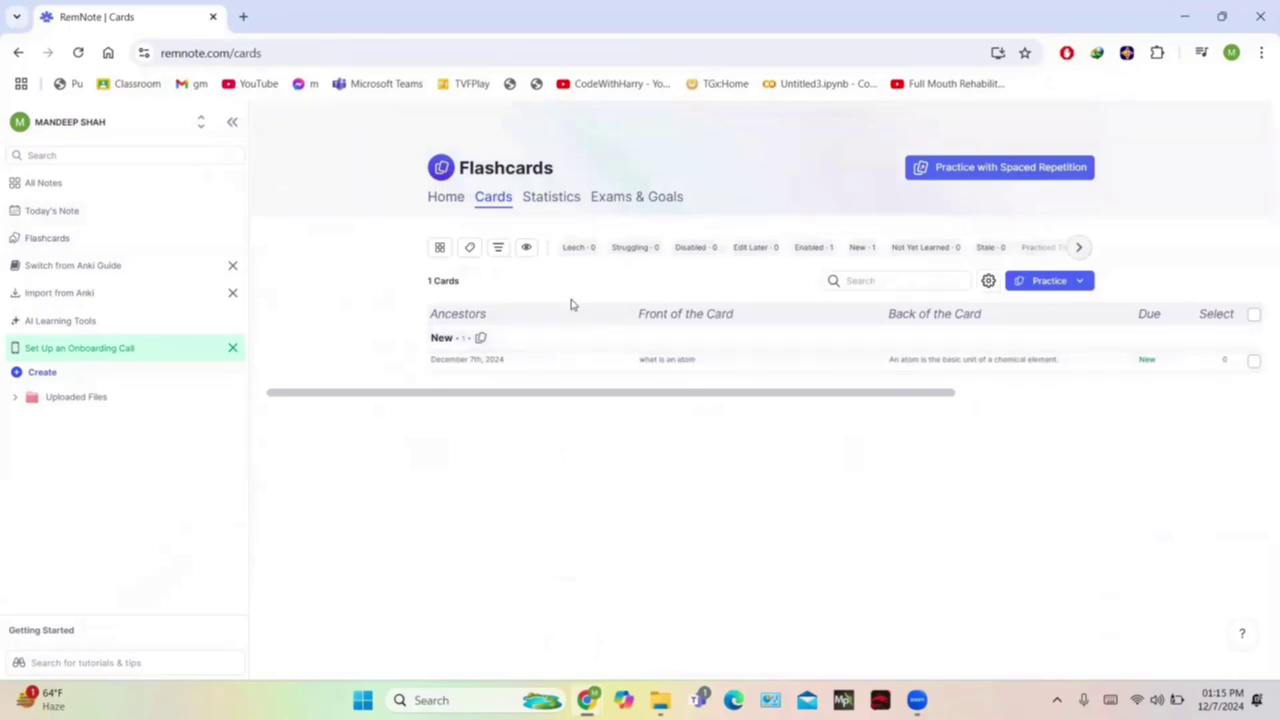
pyautogui.click(1076, 282)
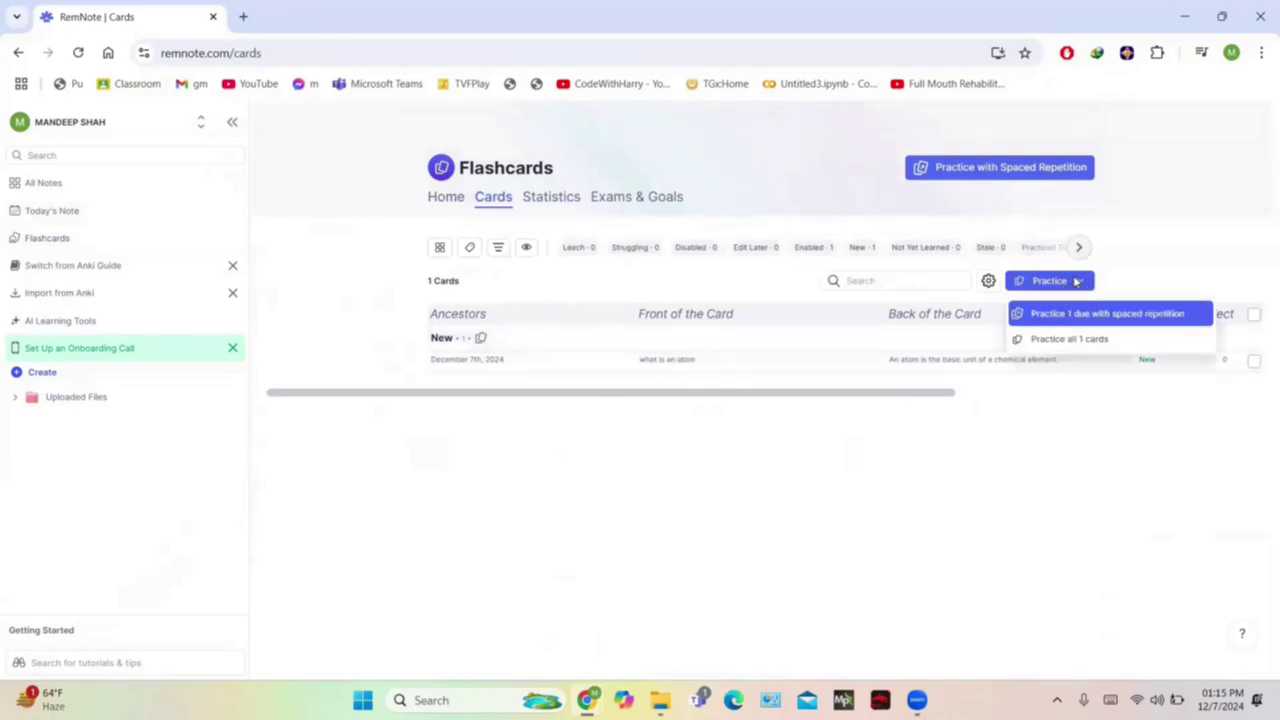
pyautogui.click(1182, 237)
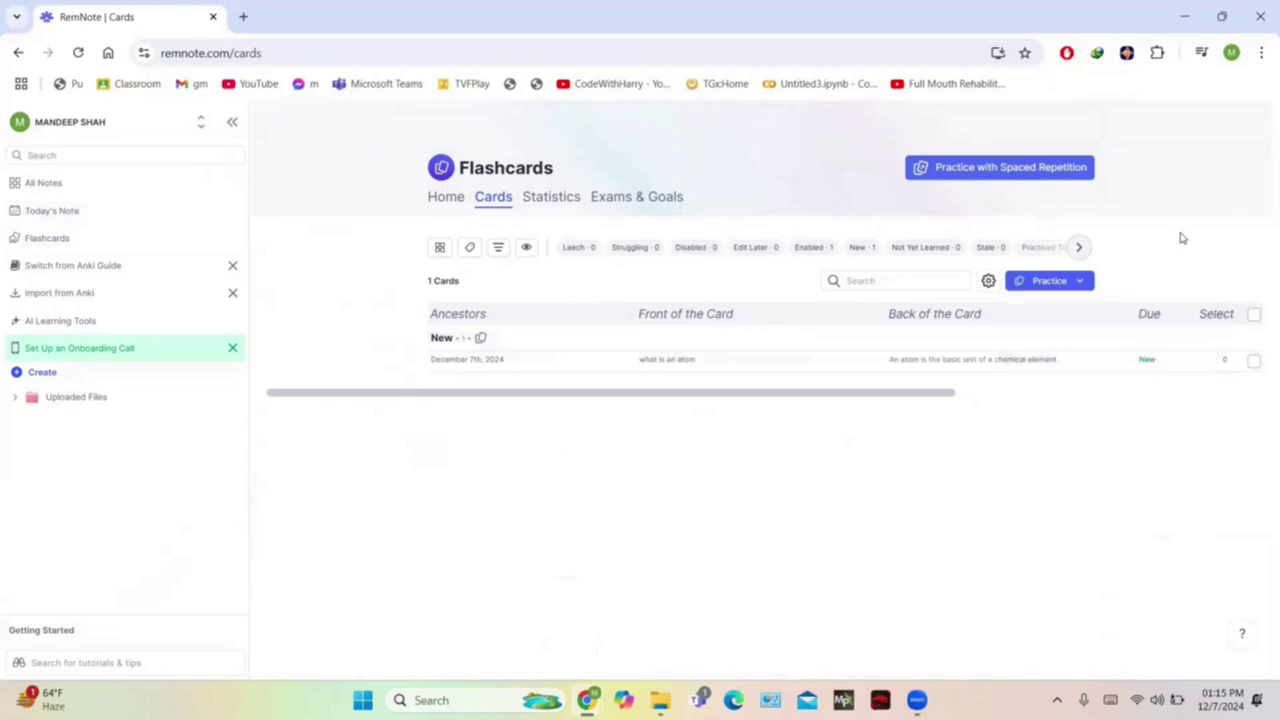
# - Check the Statistics and Exams & Goals tabs, then add a new Untitled document from Home
pyautogui.click(563, 200)
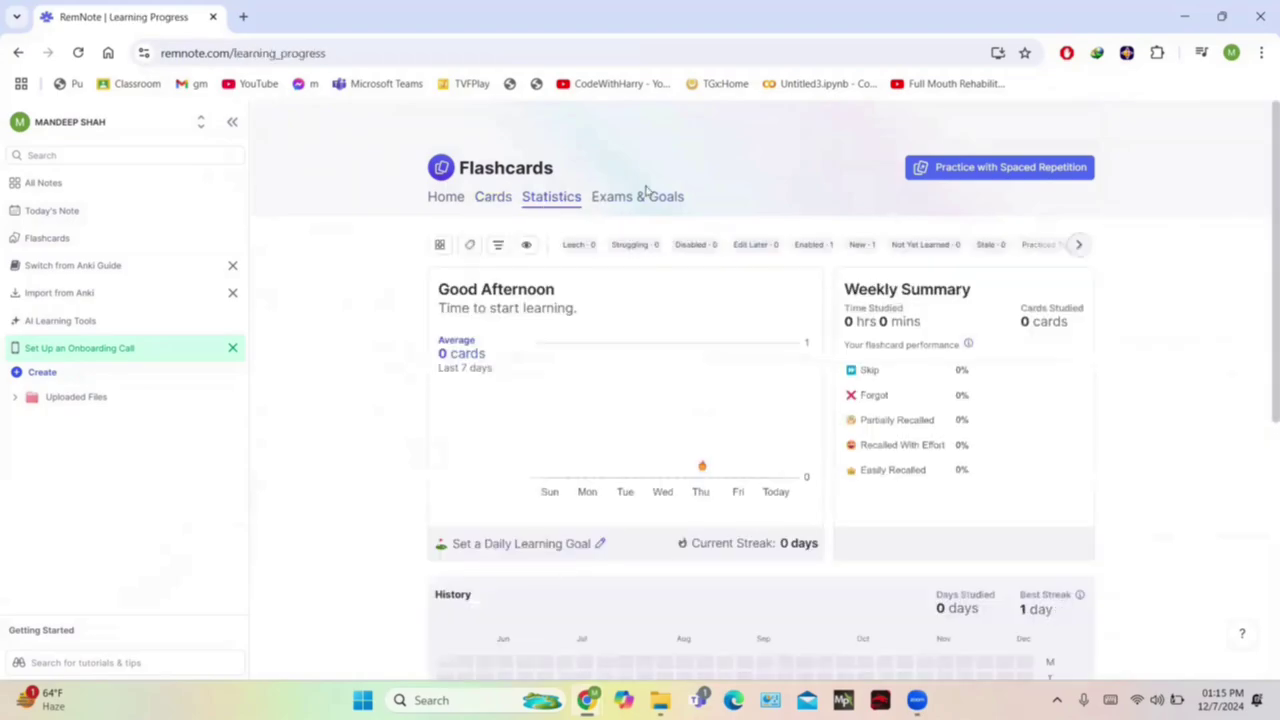
pyautogui.click(637, 197)
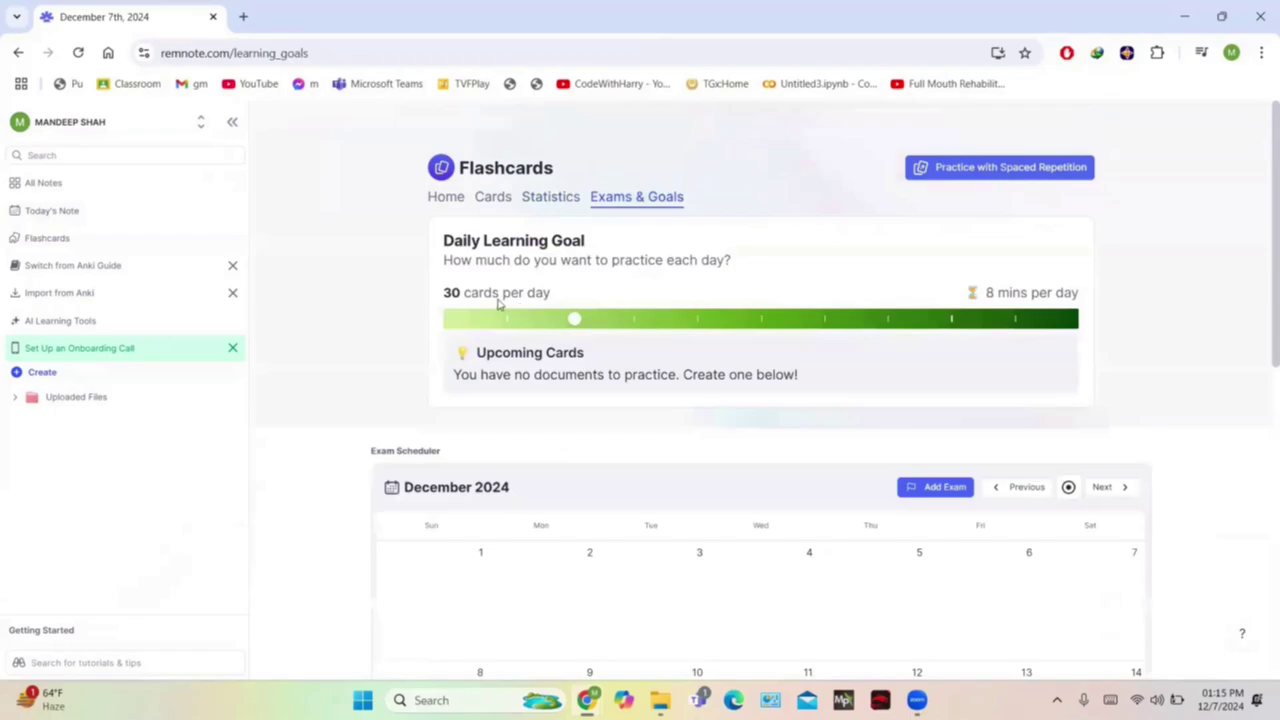
pyautogui.scroll(-3, 803, 428)
pyautogui.scroll(-3, 803, 428)
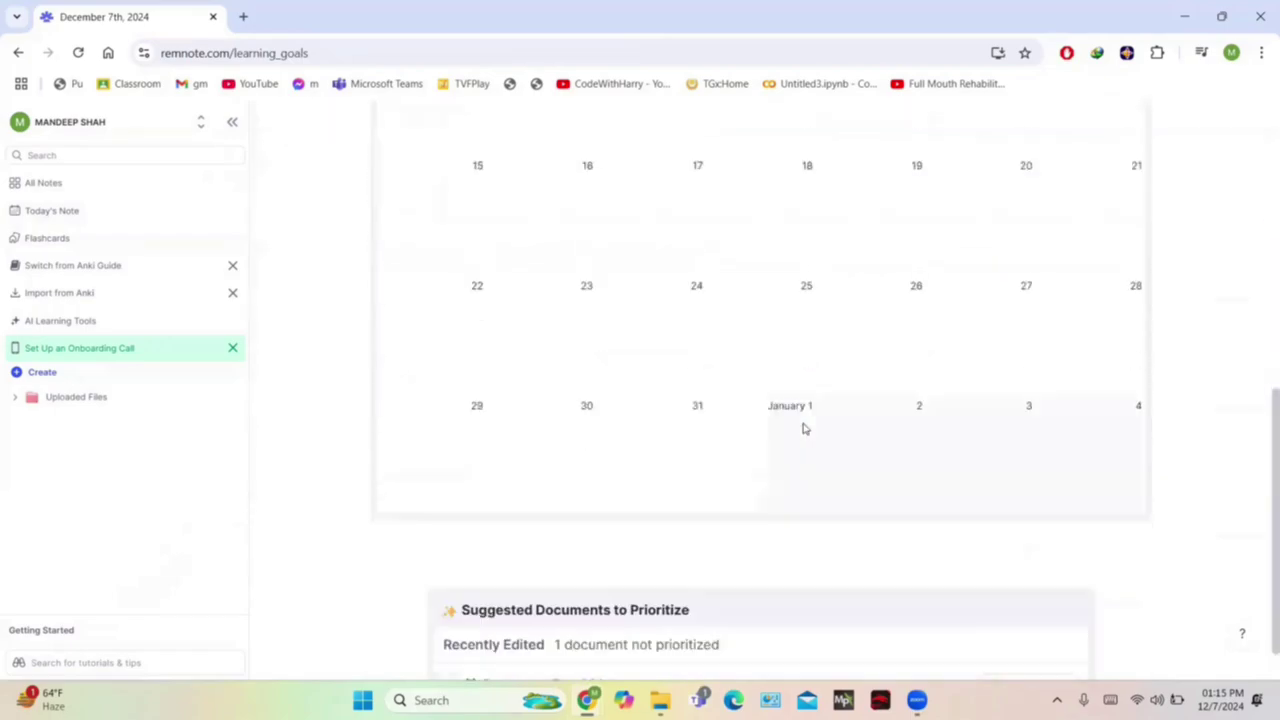
pyautogui.scroll(6, 803, 428)
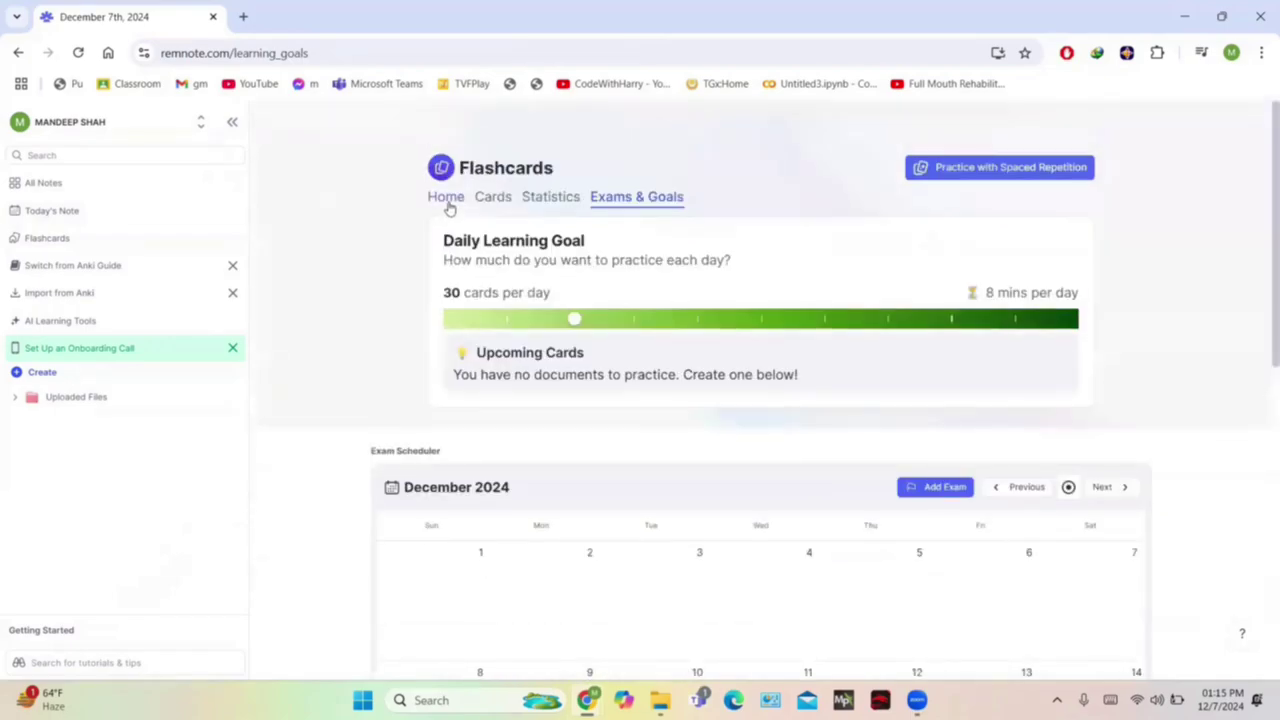
pyautogui.click(446, 197)
pyautogui.scroll(-3, 593, 371)
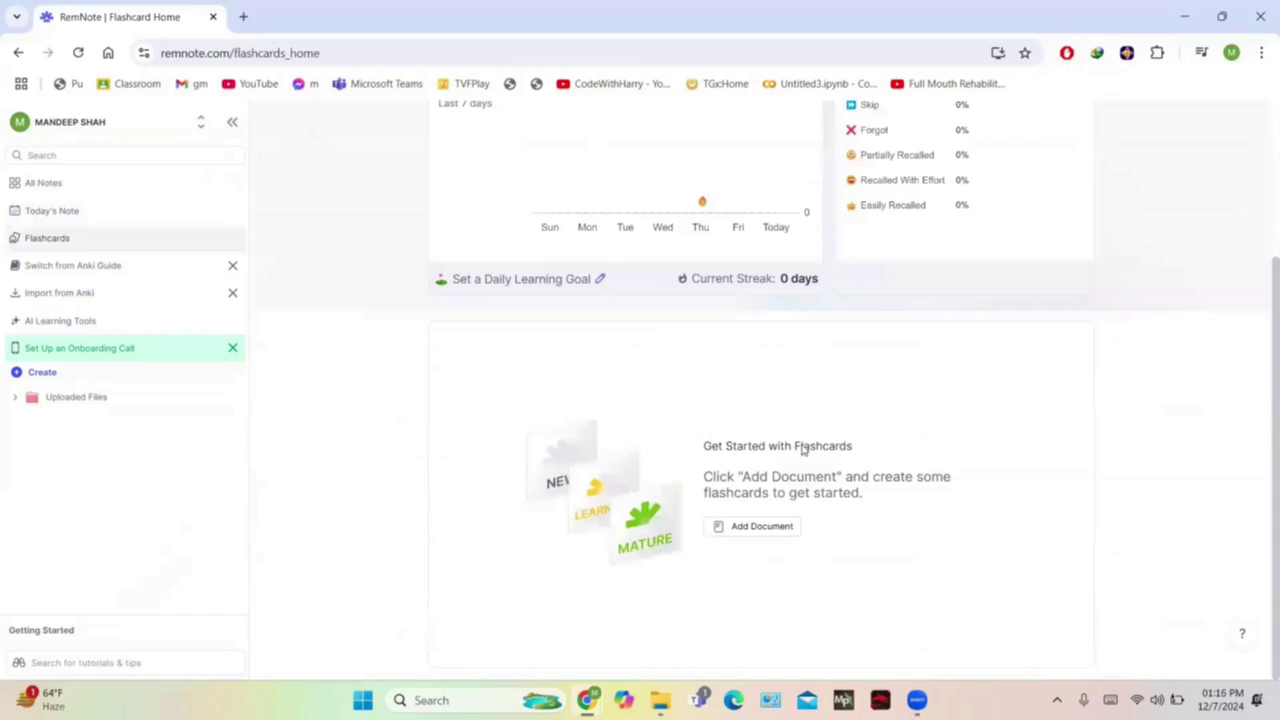
pyautogui.click(736, 530)
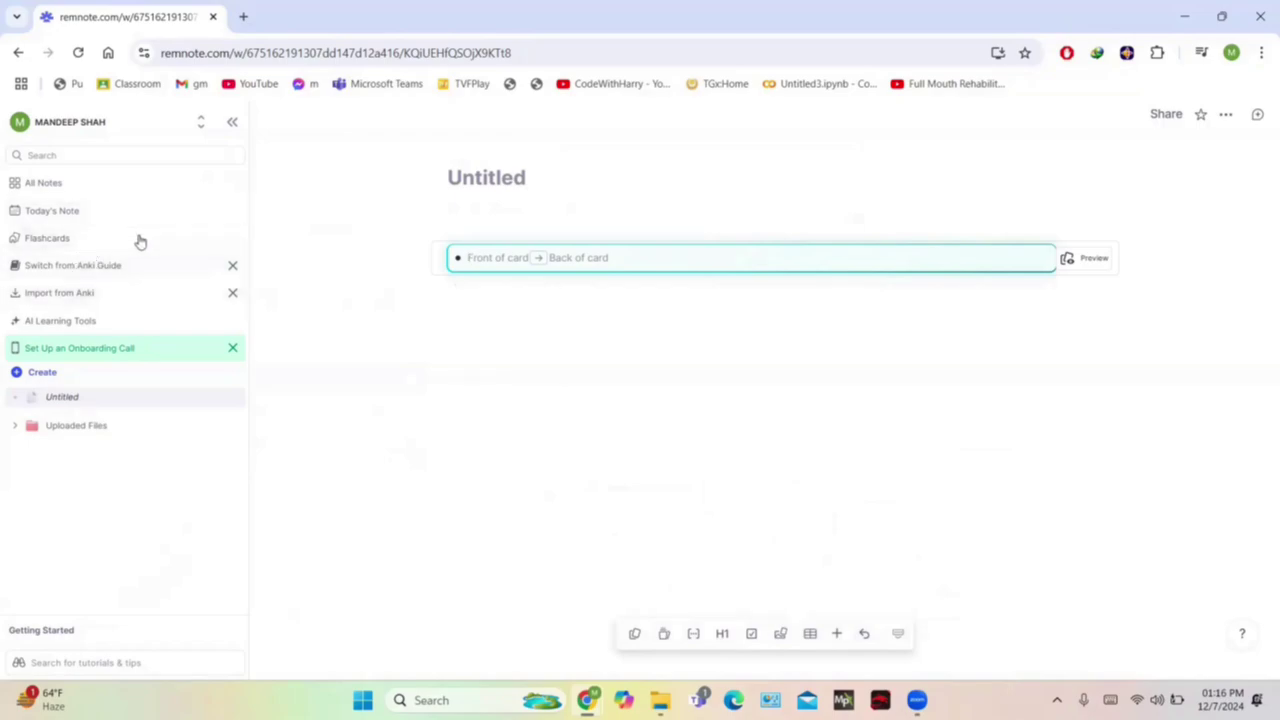
# - Look over the Anki-switching tutorials and the Import options, dismissing both
pyautogui.click(157, 277)
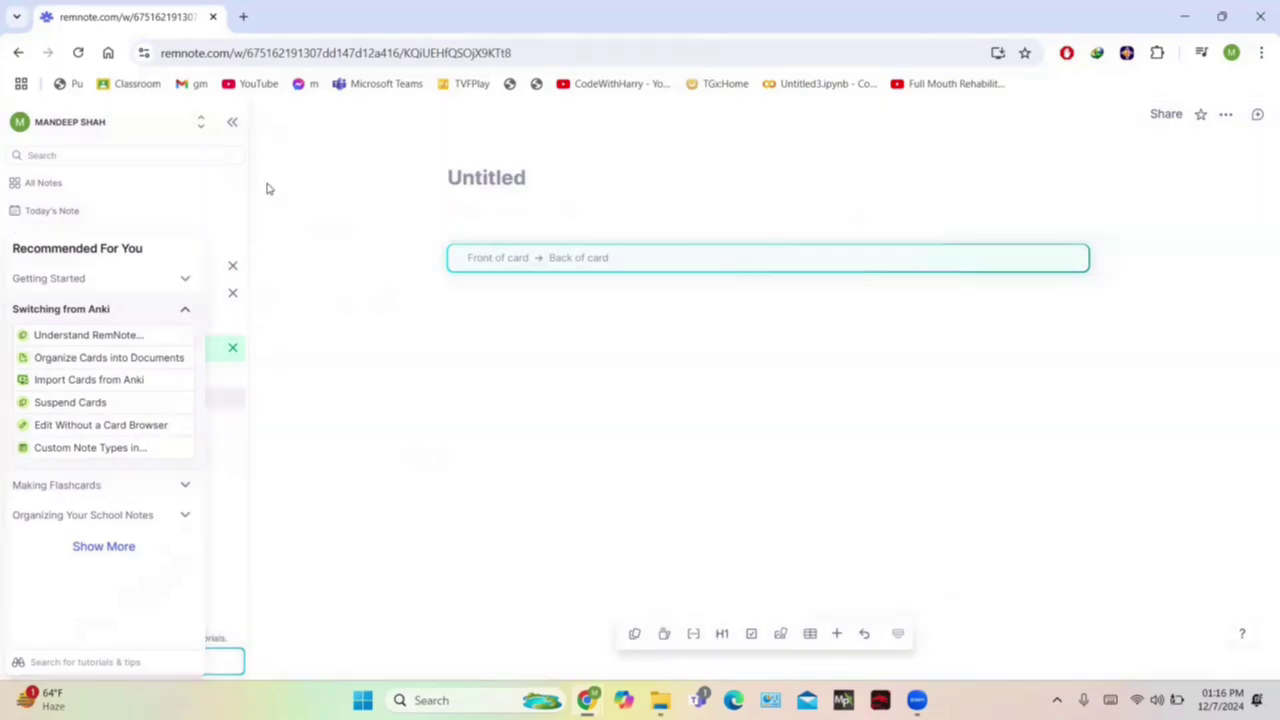
pyautogui.click(266, 188)
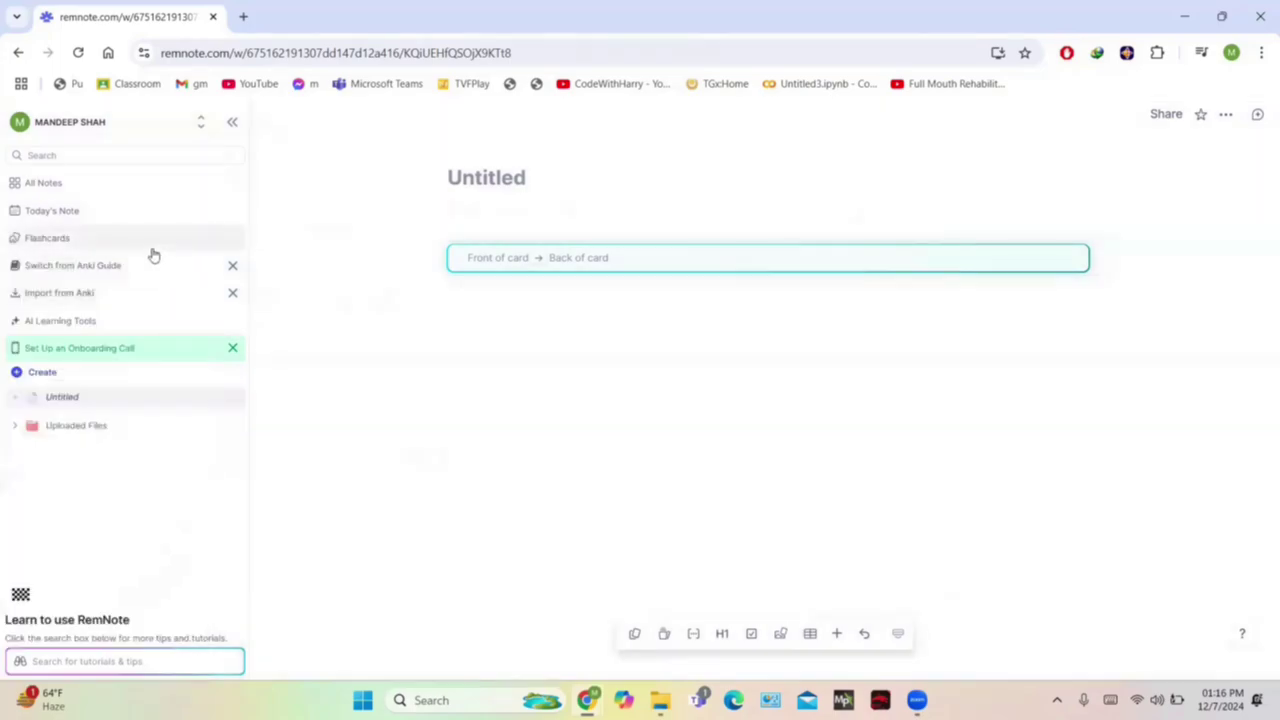
pyautogui.click(119, 302)
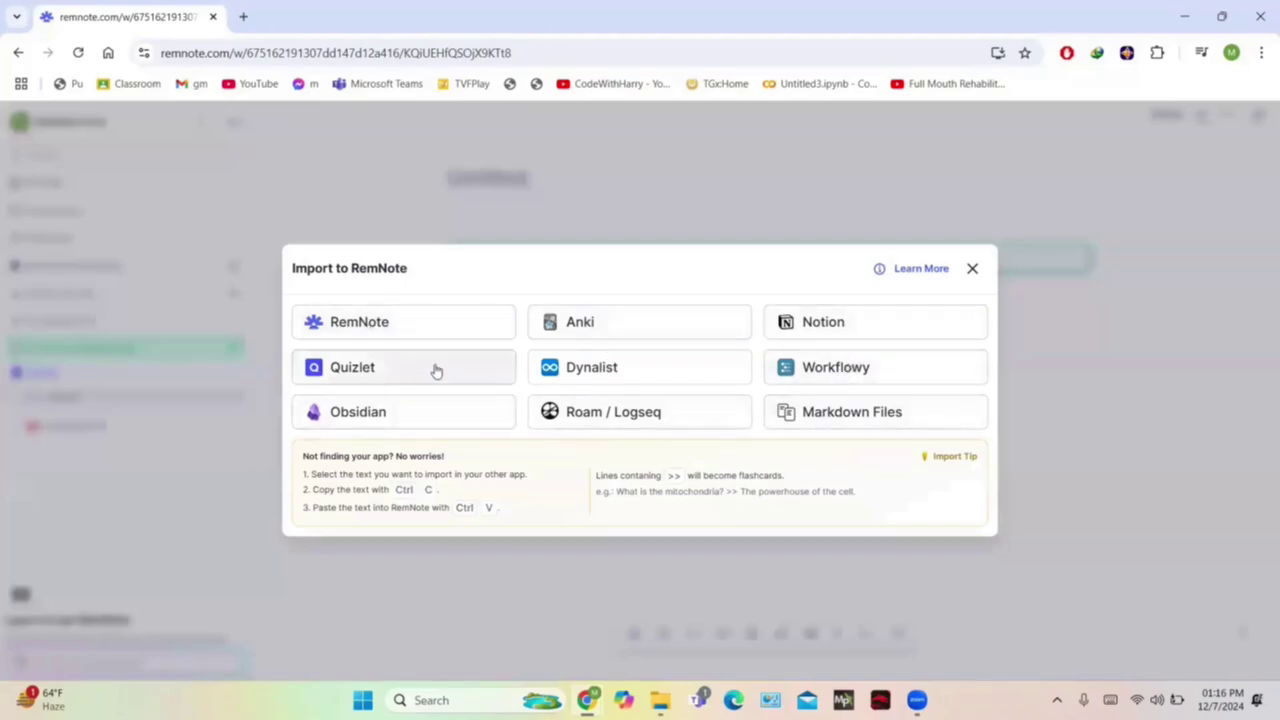
pyautogui.click(973, 270)
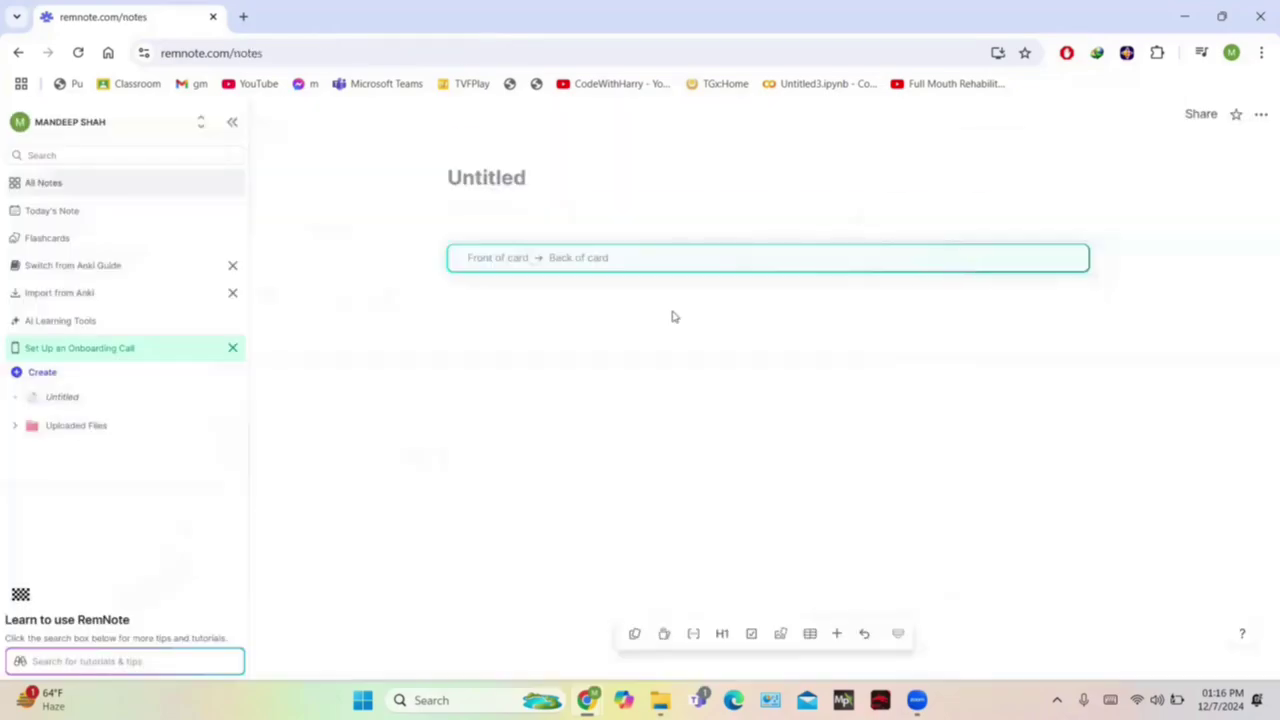
# - Open the Report PDF from Uploaded Files, which turns out to be a Pro-only feature
pyautogui.click(60, 426)
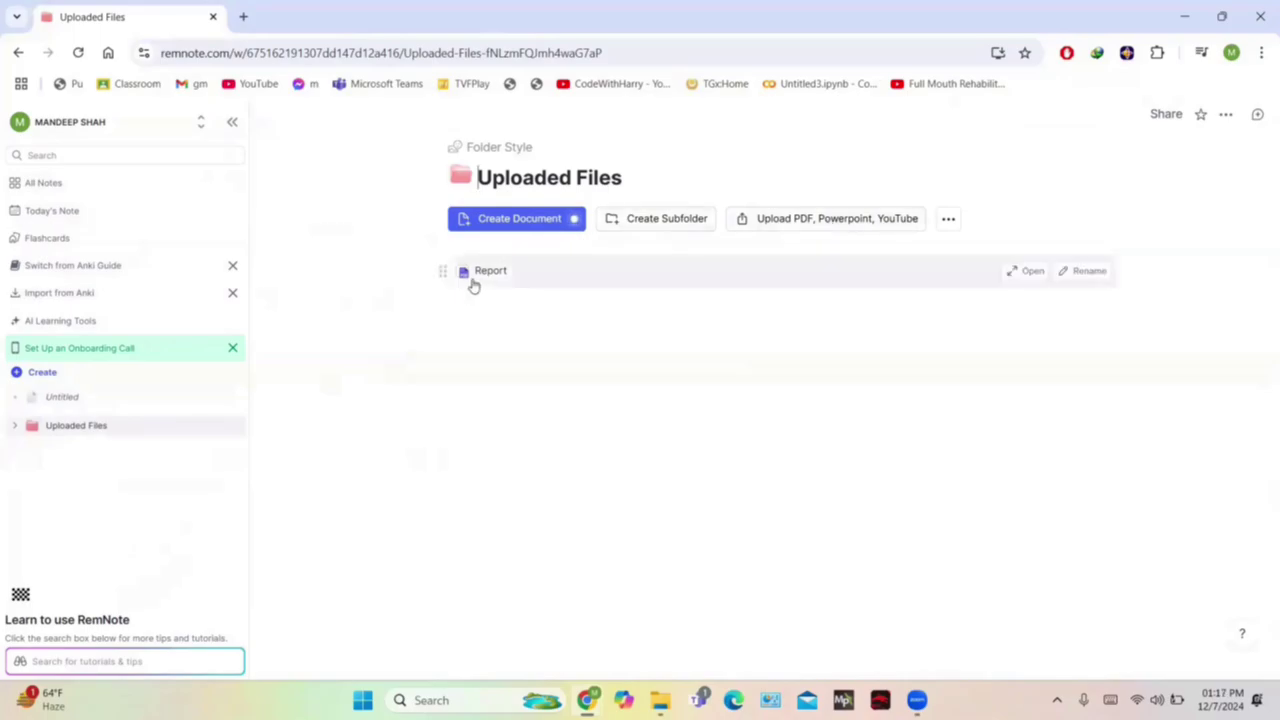
pyautogui.moveTo(717, 271)
pyautogui.click(814, 271)
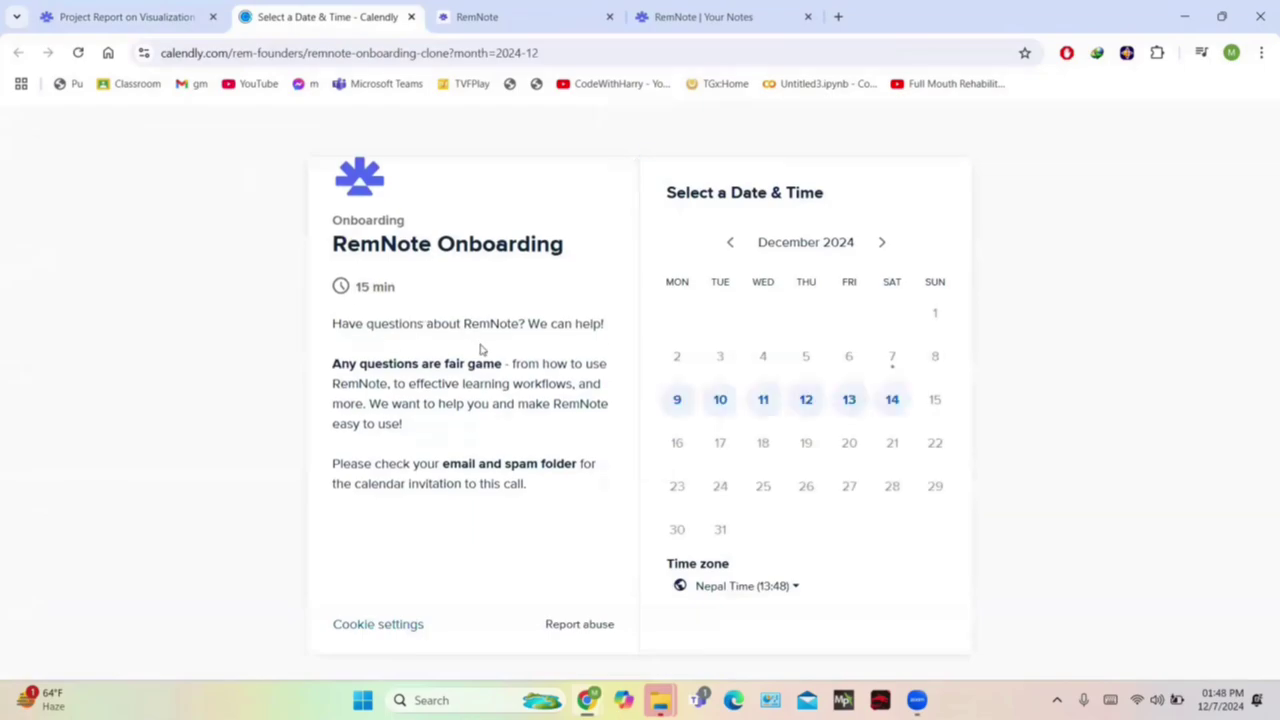
# - Leave the Calendly booking page for the RemNote Pro checkout tab, then return to RemNote
pyautogui.scroll(1, 483, 350)
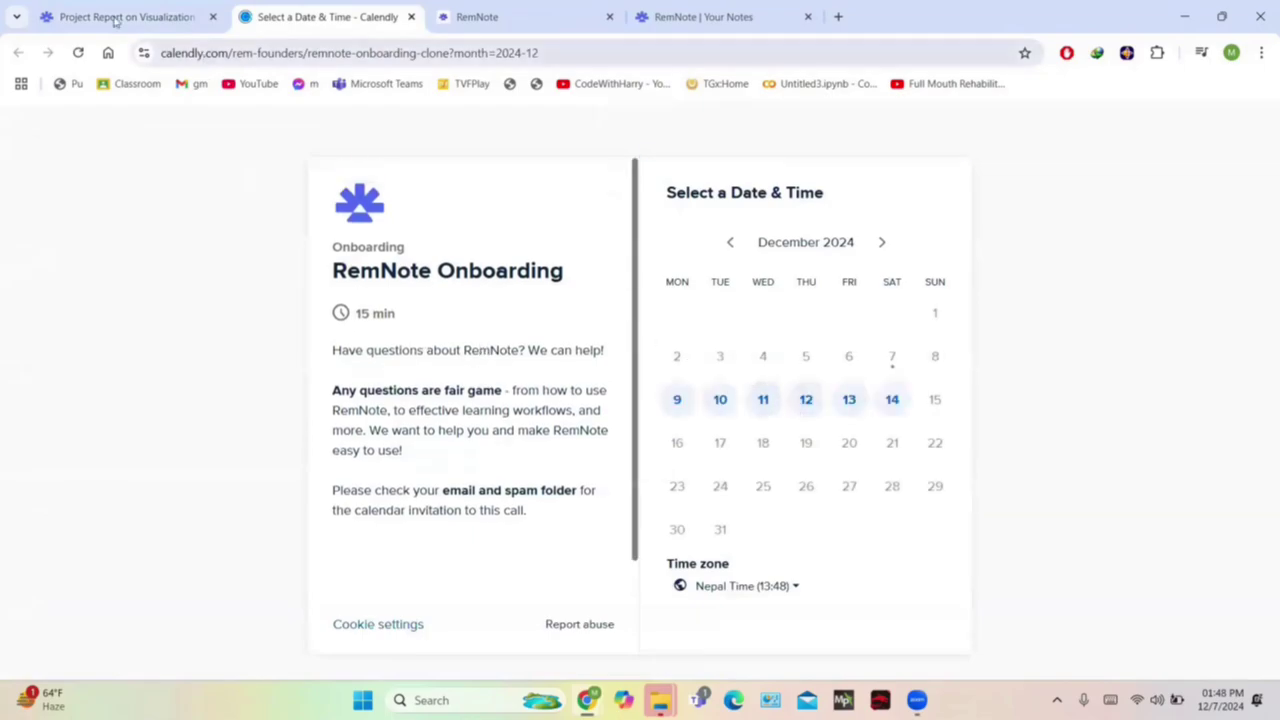
pyautogui.click(450, 28)
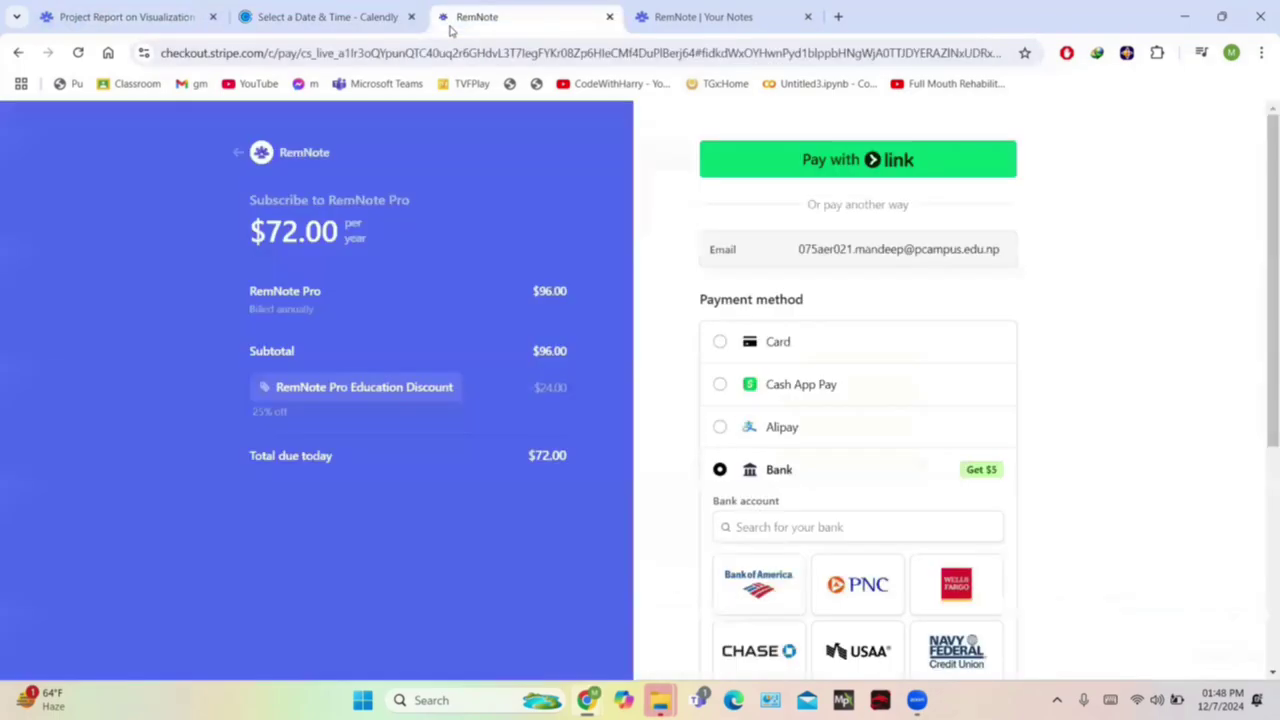
pyautogui.click(686, 30)
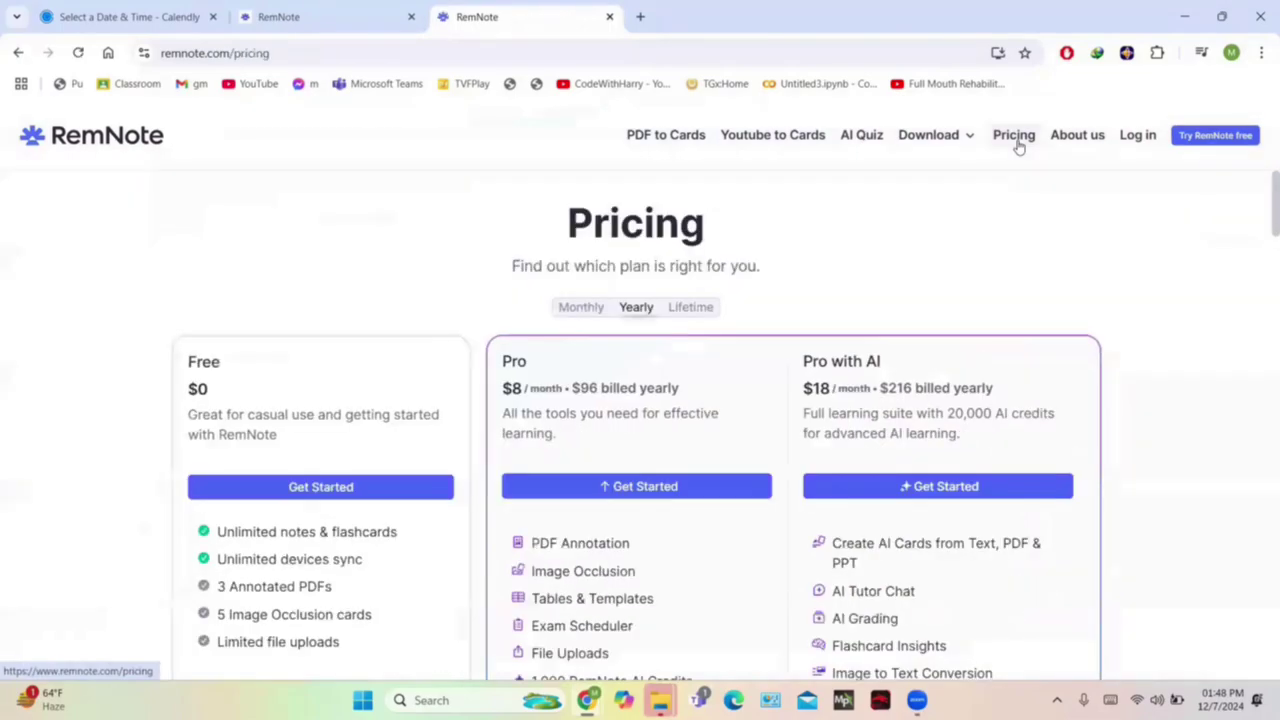
pyautogui.scroll(-2, 532, 350)
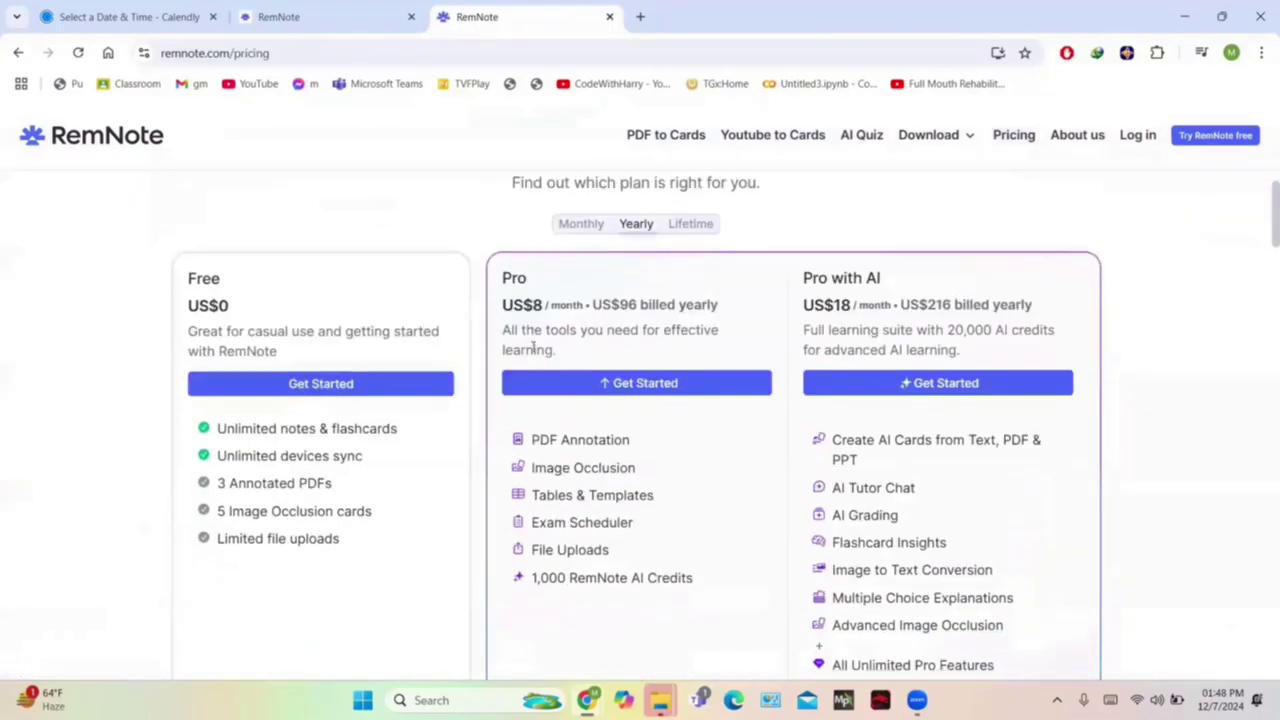
pyautogui.scroll(-3, 532, 350)
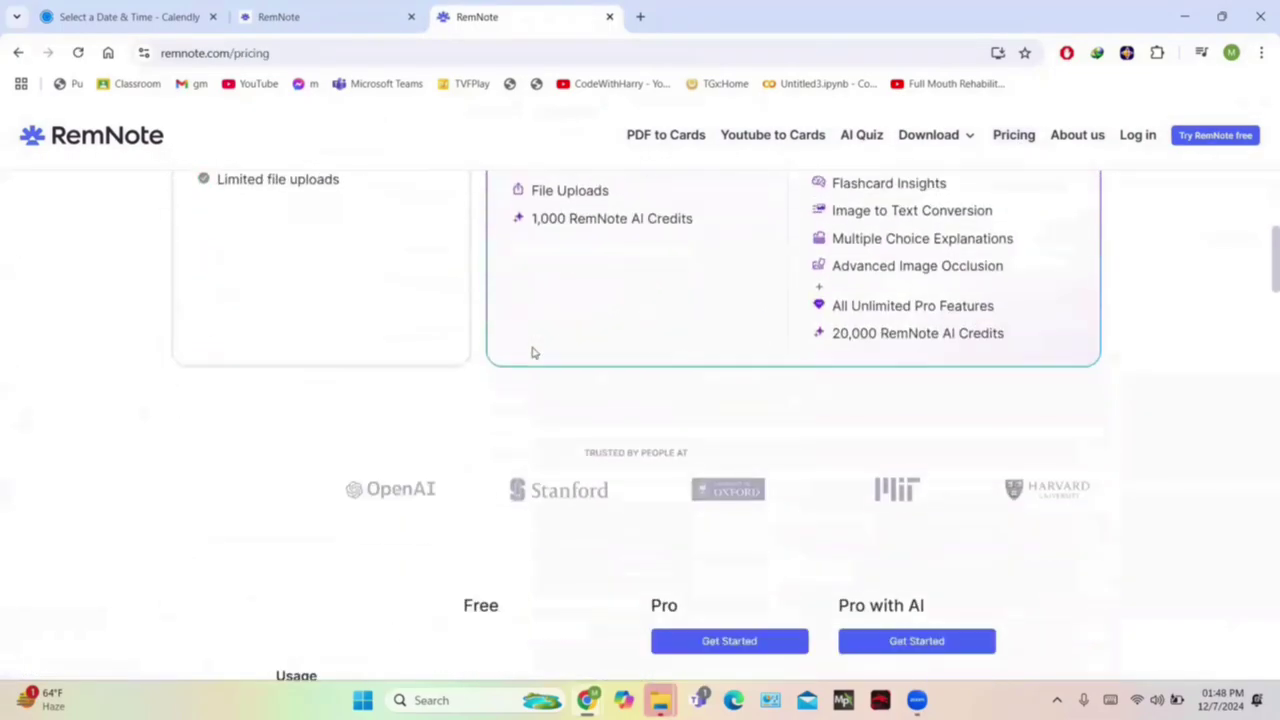
pyautogui.scroll(-3, 532, 350)
pyautogui.scroll(-2, 532, 352)
pyautogui.scroll(-1, 532, 352)
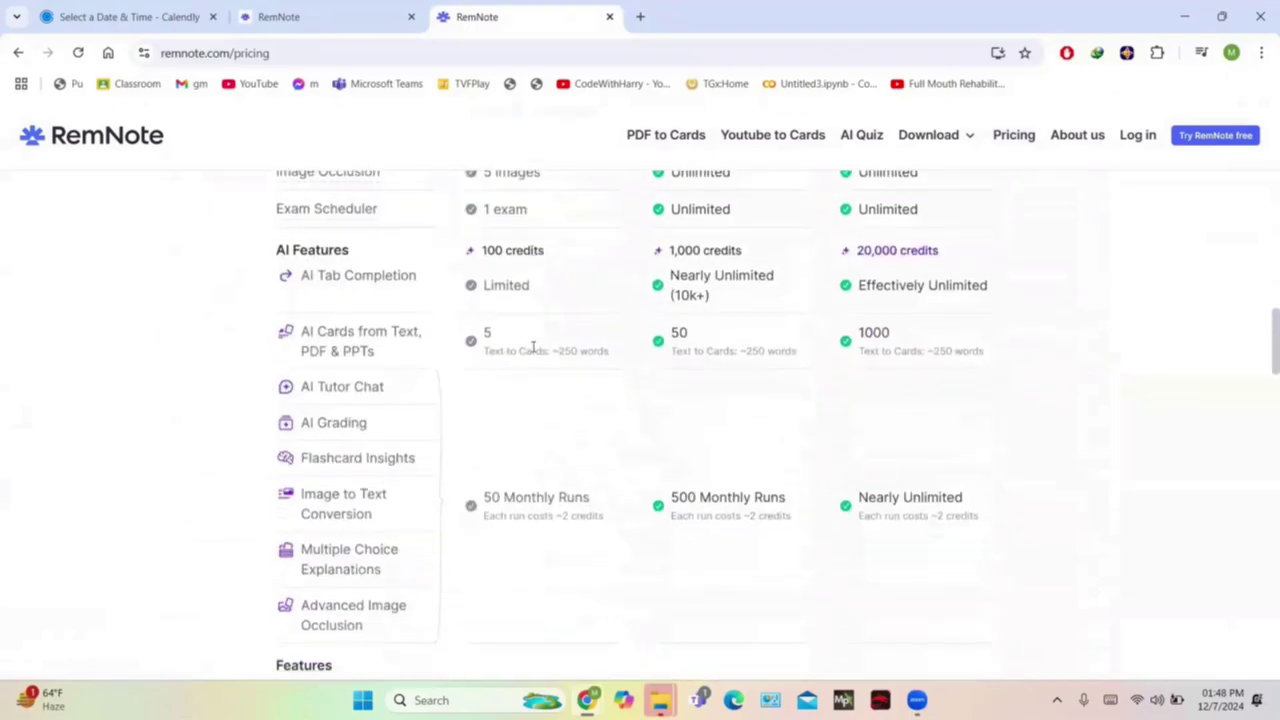
pyautogui.scroll(-2, 532, 352)
pyautogui.scroll(-2, 533, 345)
pyautogui.scroll(-2, 532, 345)
pyautogui.scroll(-1, 532, 345)
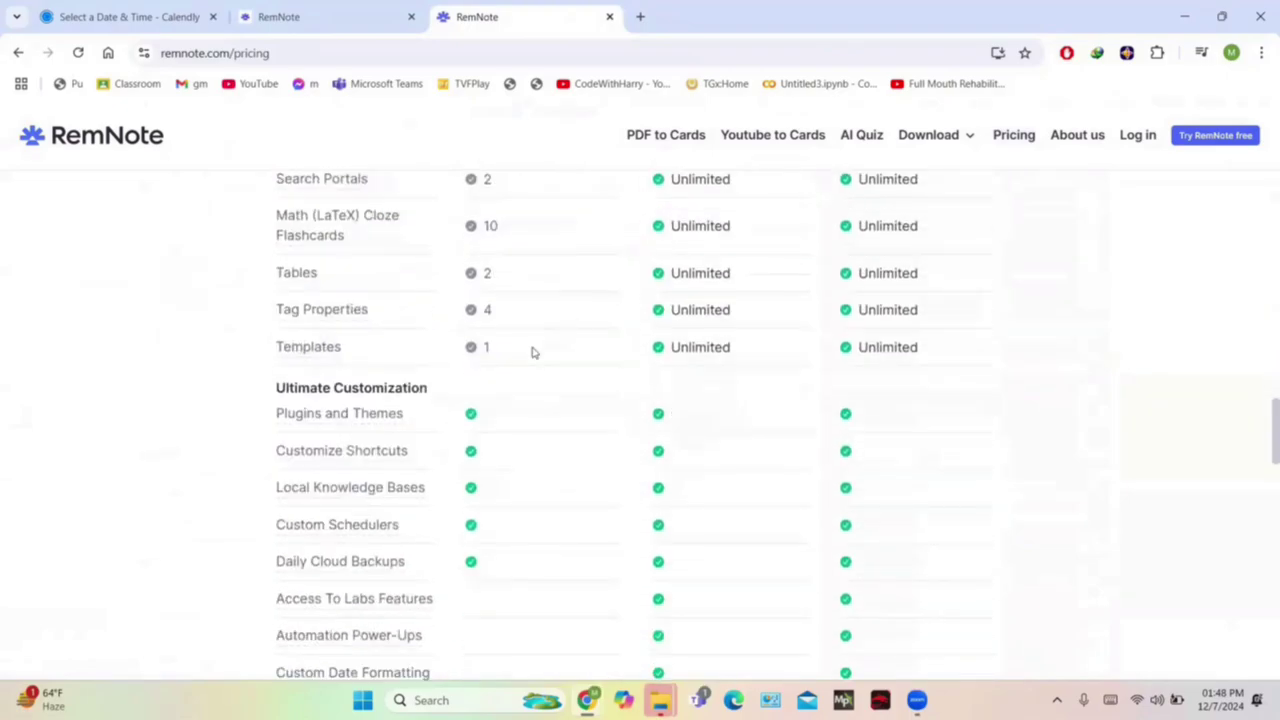
pyautogui.scroll(-3, 532, 350)
pyautogui.scroll(-3, 532, 352)
pyautogui.scroll(-4, 532, 352)
pyautogui.scroll(-3, 532, 352)
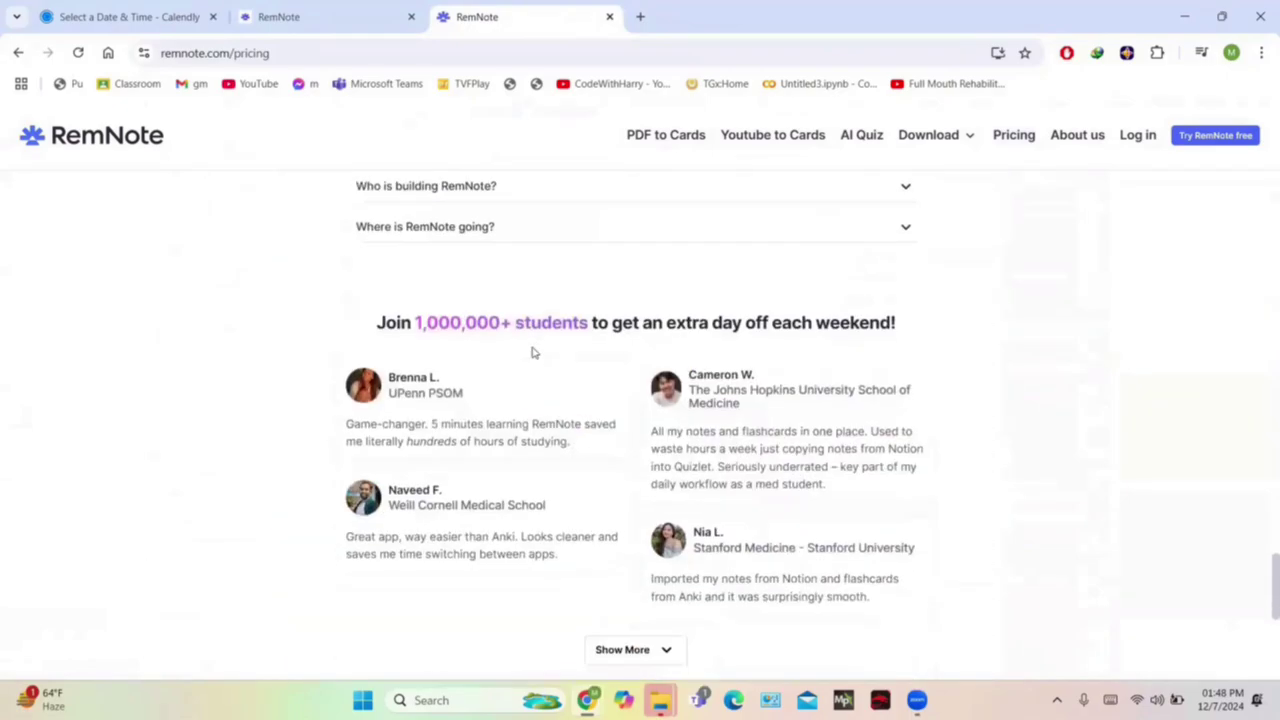
pyautogui.scroll(-3, 532, 352)
pyautogui.scroll(-3, 532, 352)
pyautogui.scroll(3, 532, 352)
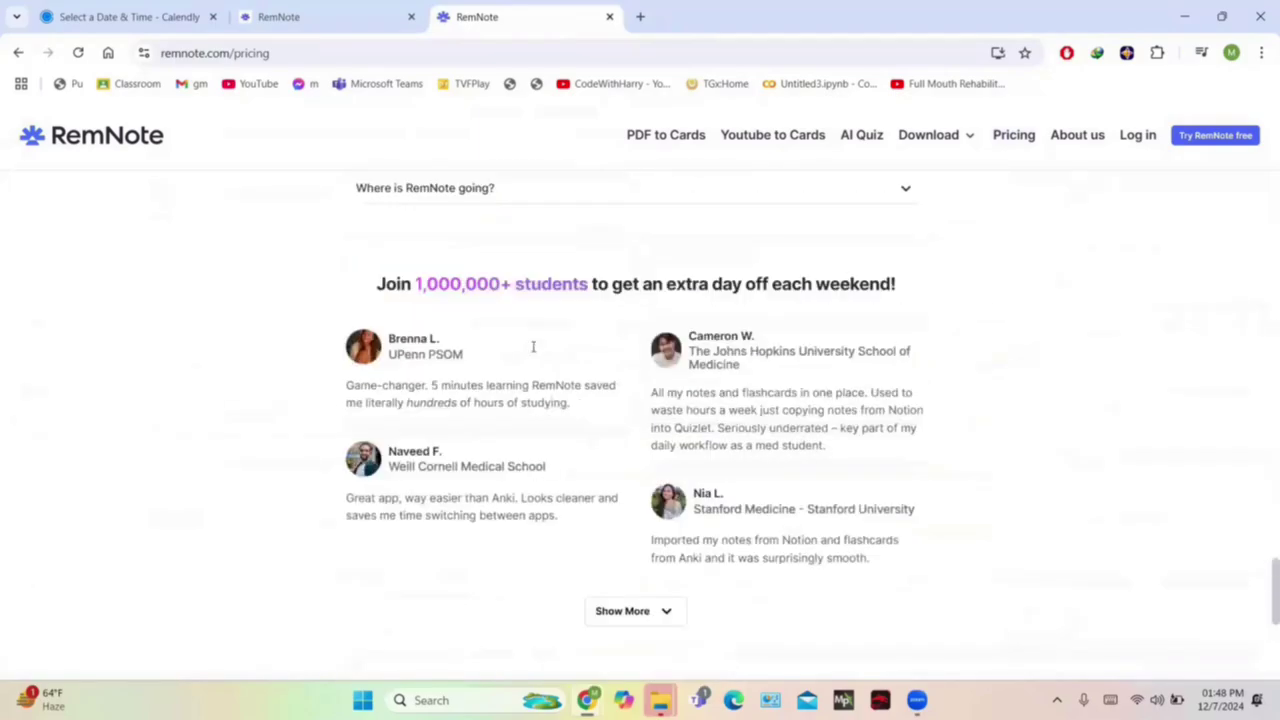
pyautogui.scroll(3, 532, 352)
pyautogui.scroll(4, 532, 352)
pyautogui.scroll(2, 532, 352)
pyautogui.scroll(3, 532, 352)
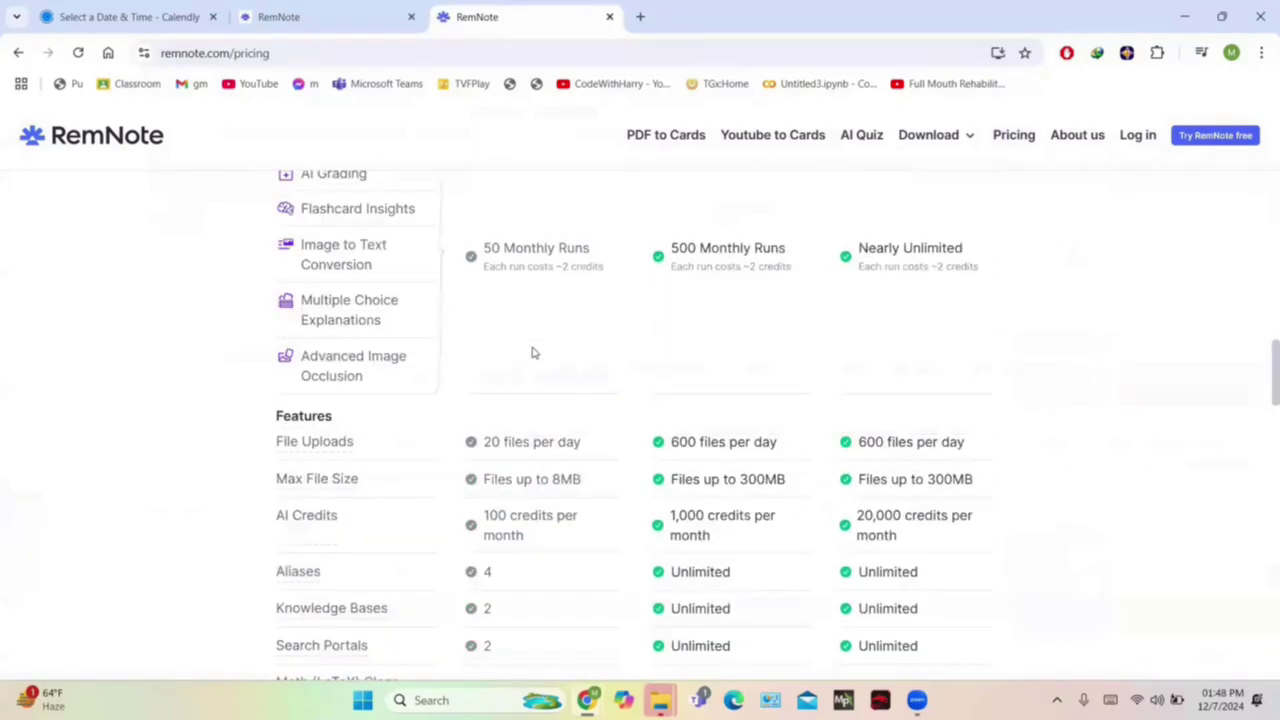
pyautogui.scroll(5, 532, 352)
pyautogui.scroll(3, 532, 352)
pyautogui.scroll(3, 532, 352)
pyautogui.scroll(2, 532, 352)
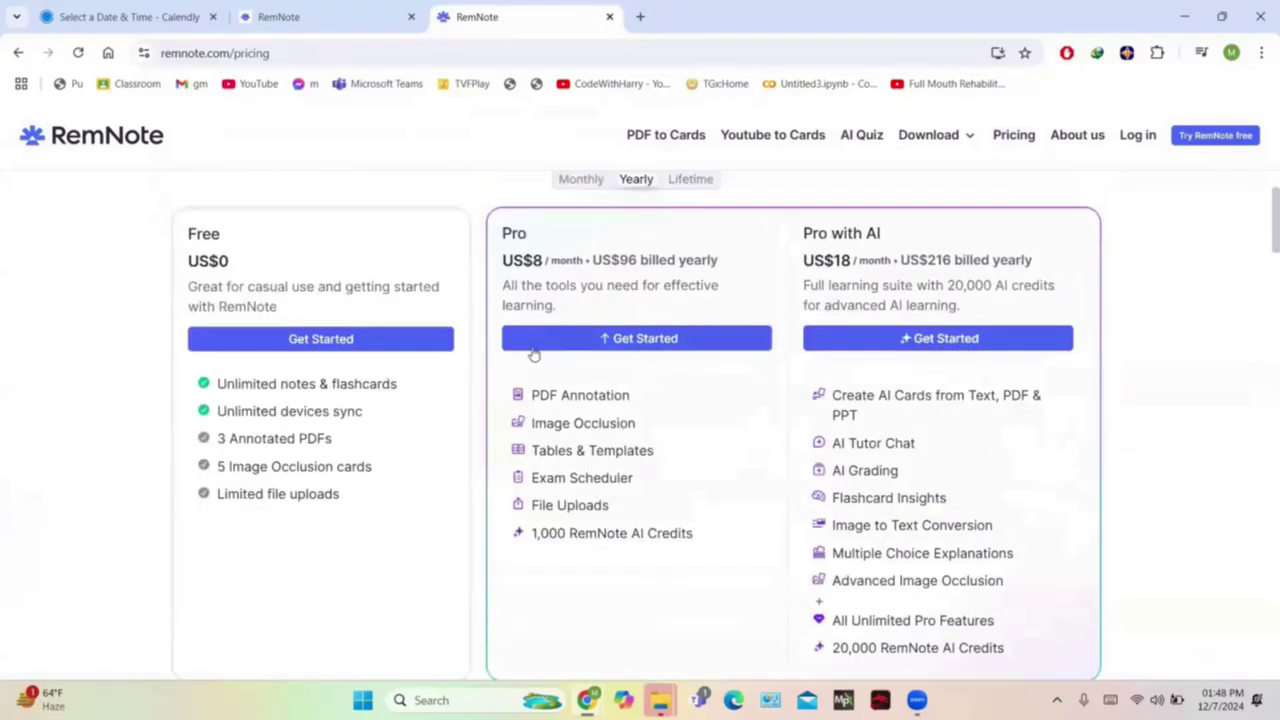
pyautogui.keyDown('ctrl'); pyautogui.scroll(-3, 532, 352); pyautogui.keyUp('ctrl')
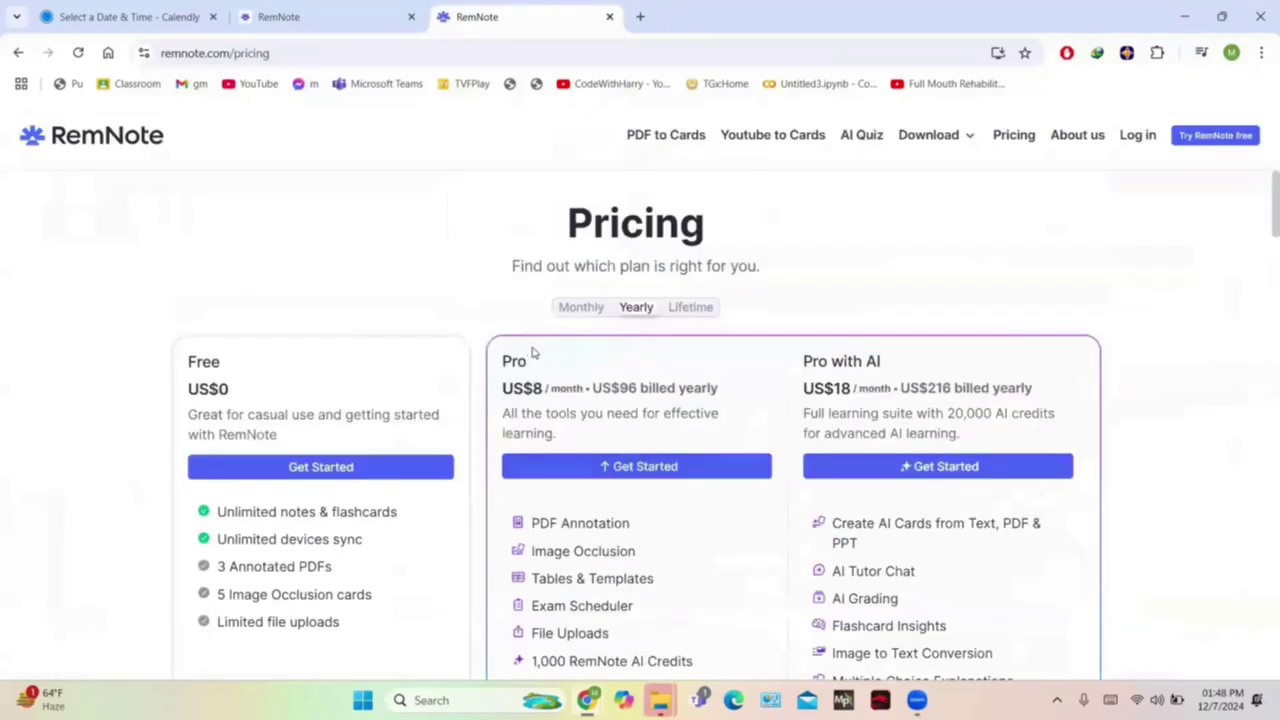
pyautogui.scroll(-1, 477, 319)
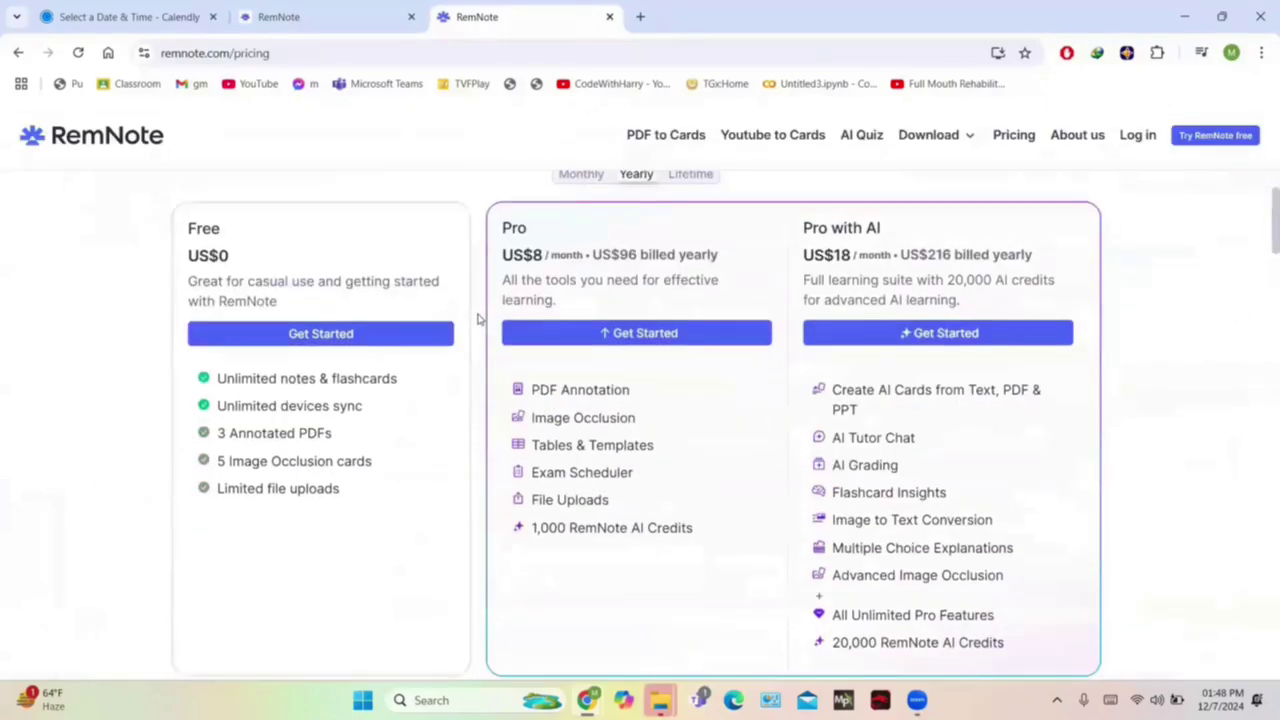
pyautogui.keyDown('ctrl'); pyautogui.scroll(2, 477, 319); pyautogui.keyUp('ctrl')
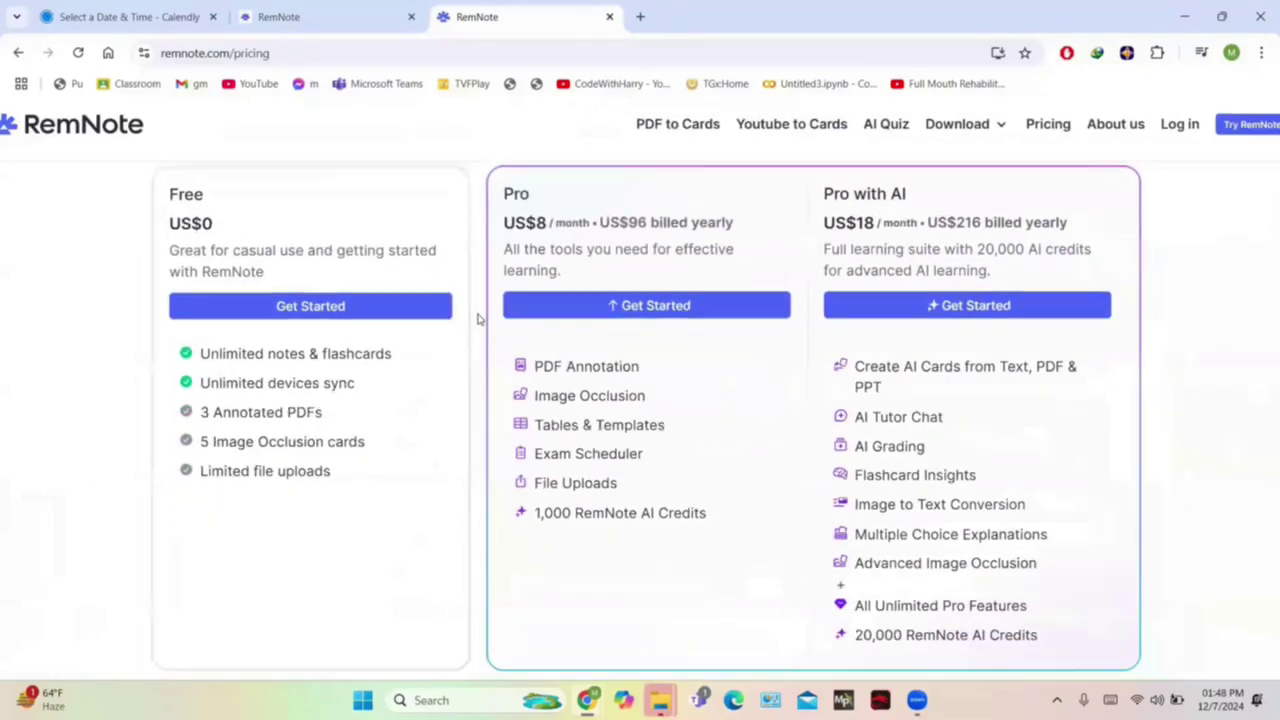